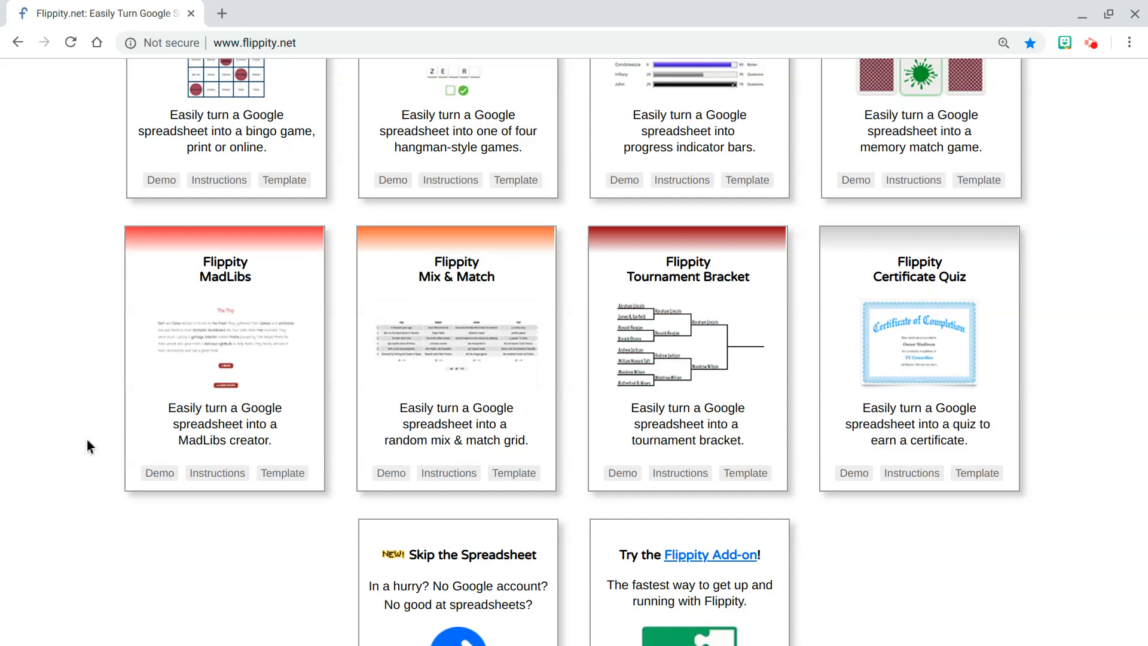
# Create a new blank Google Form in a new browser tab using the address forms.new.
pyautogui.hotkey('ctrl', 't')
pyautogui.write('for')
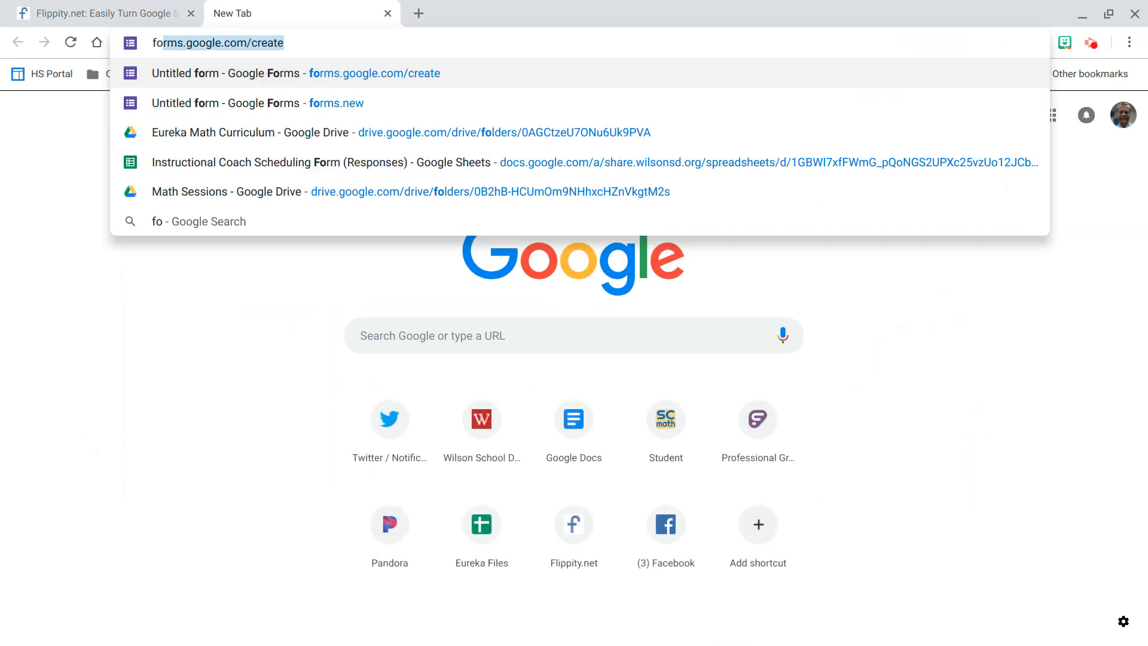
pyautogui.write('ms.new')
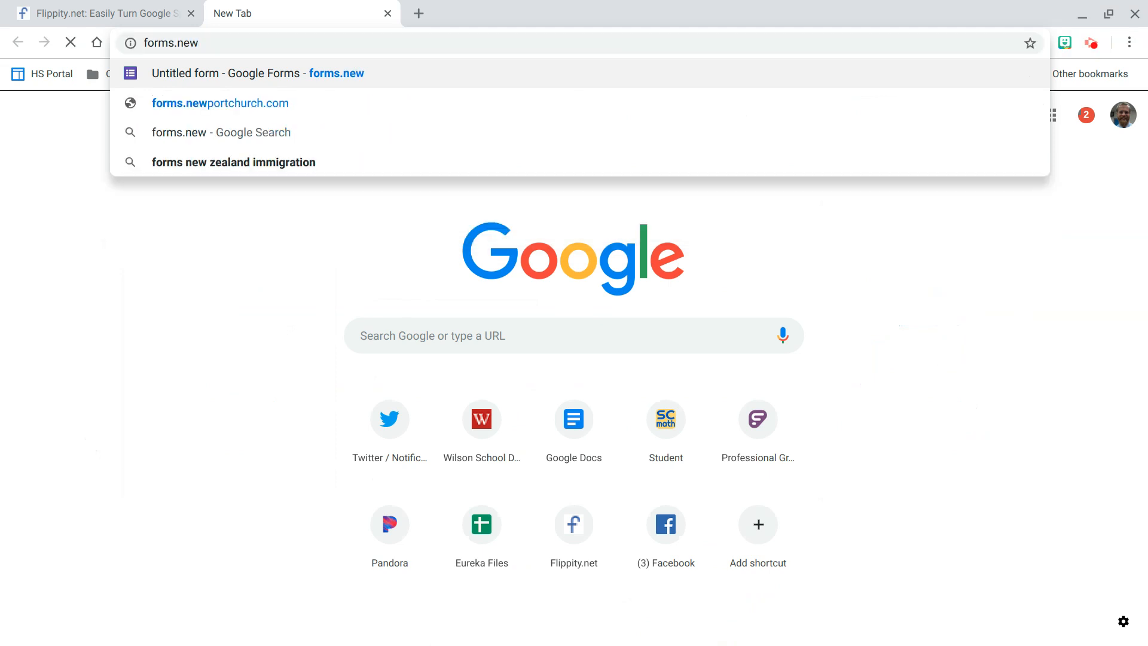
pyautogui.press('Return')
# Open the Flippity MadLibs template from the Flippity site and make a copy of it in Google Sheets.
pyautogui.click(64, 8)
pyautogui.click(285, 474)
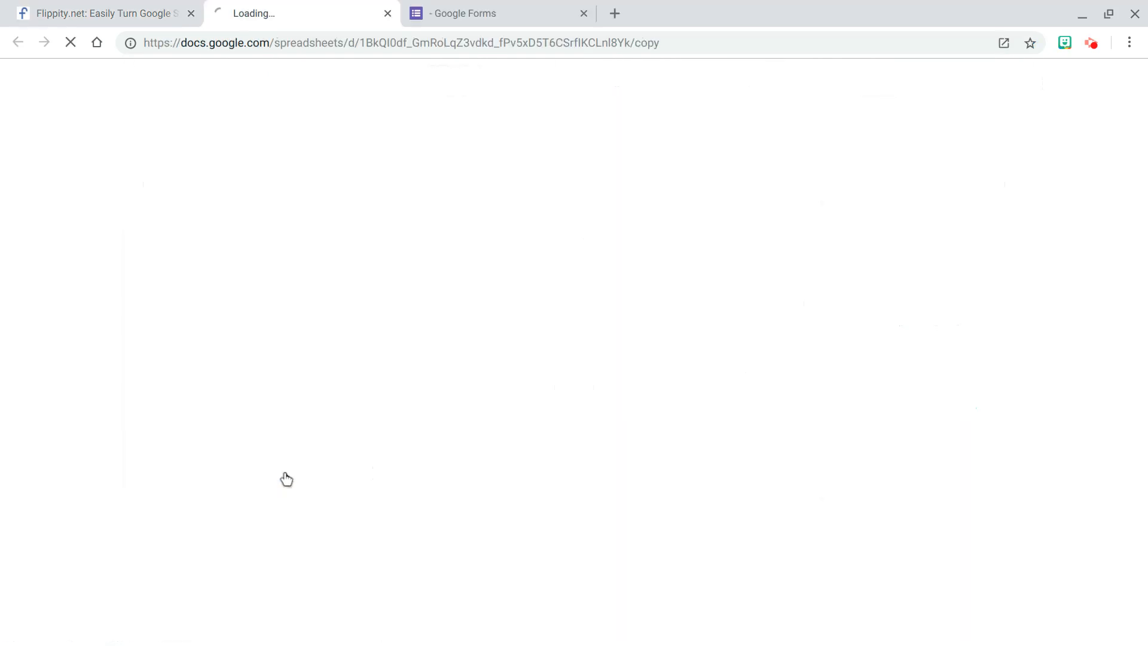
pyautogui.click(409, 8)
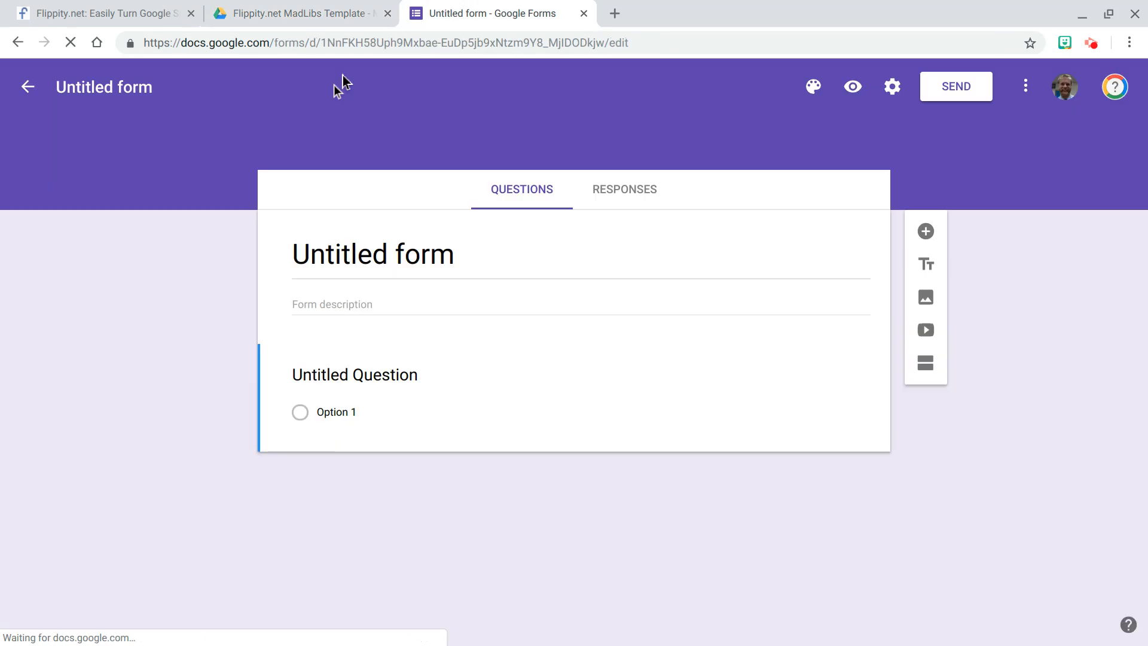
pyautogui.click(326, 18)
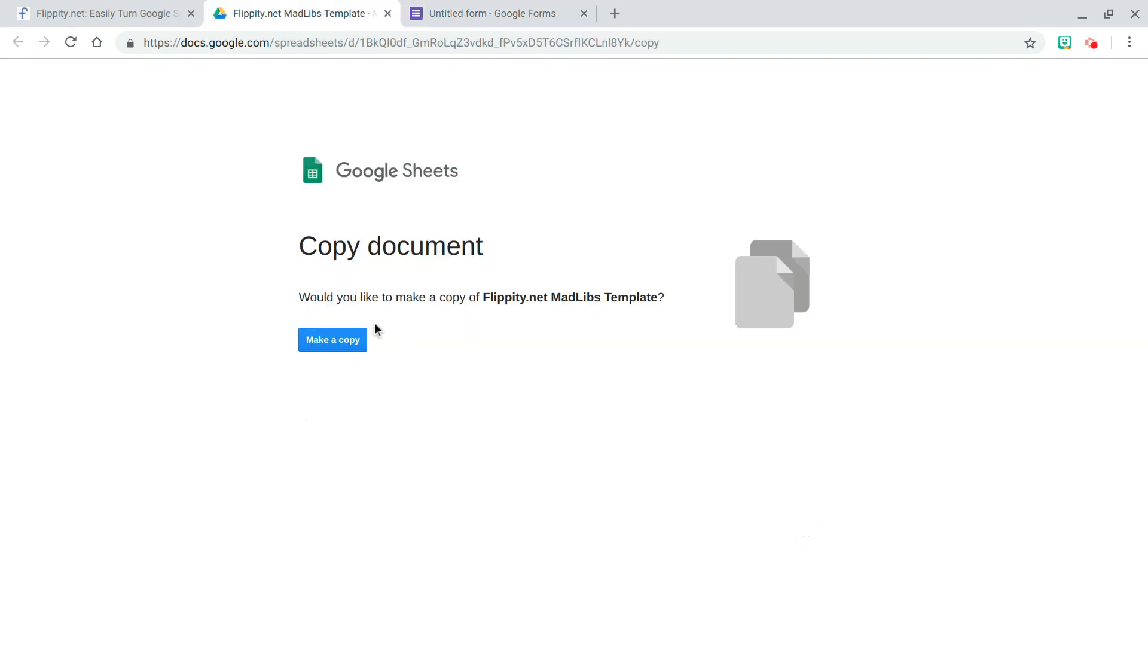
pyautogui.click(333, 340)
# Switch to the new Google Form and title both the form and its file "Flippity Madlibs".
pyautogui.click(504, 8)
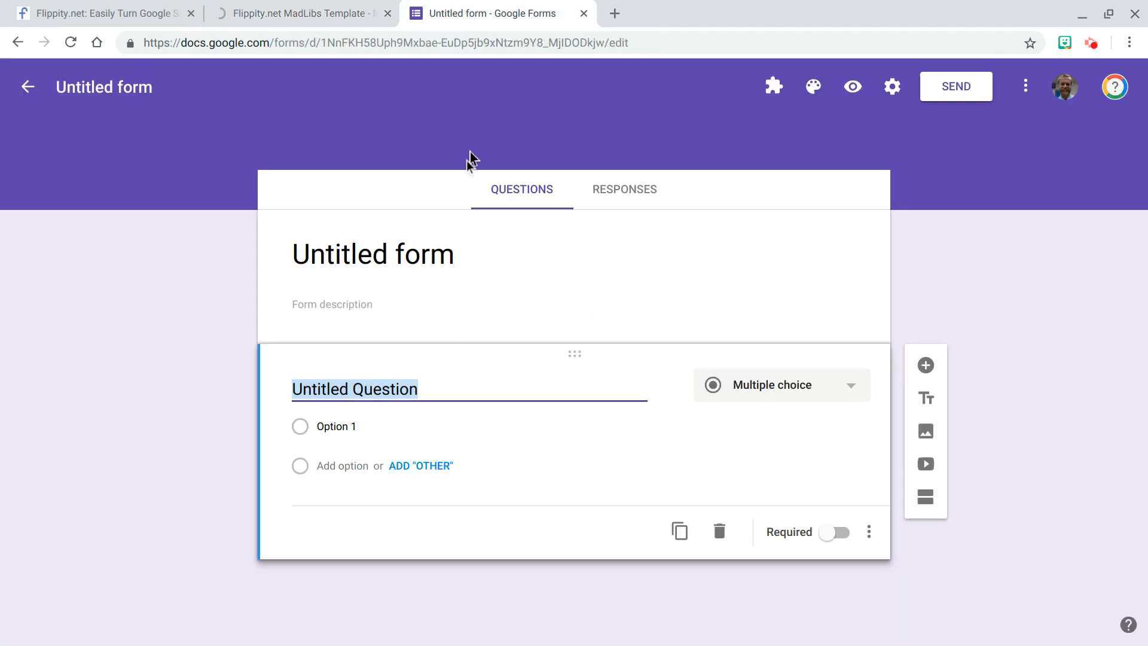
pyautogui.click(401, 251)
pyautogui.write('Flippi')
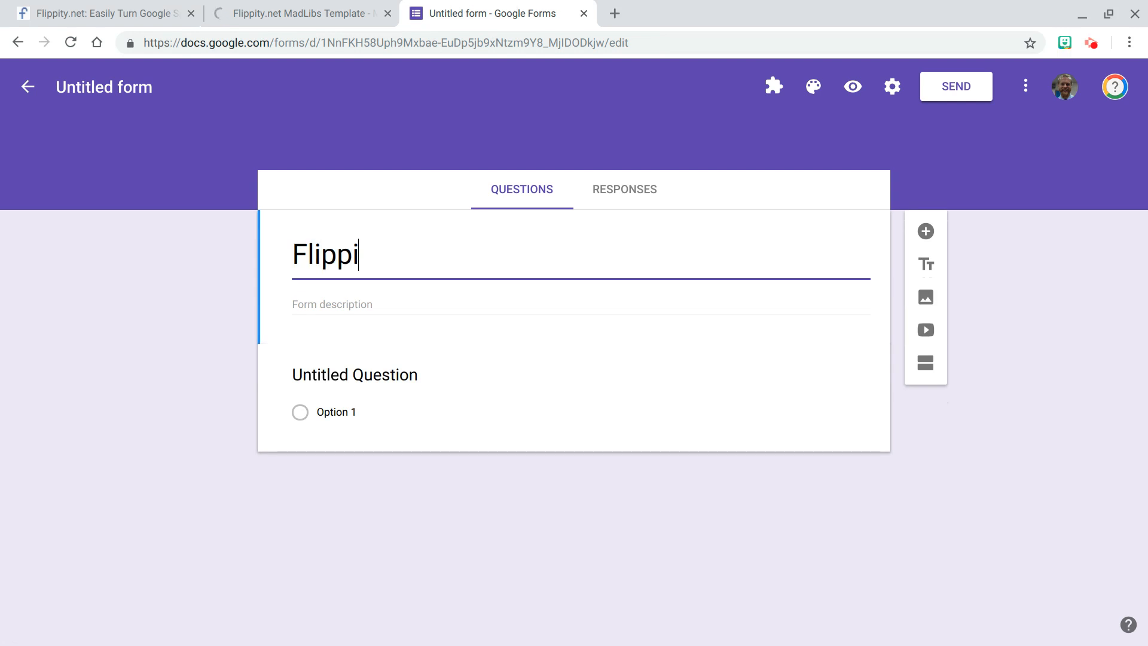
pyautogui.write('ty Madlibs')
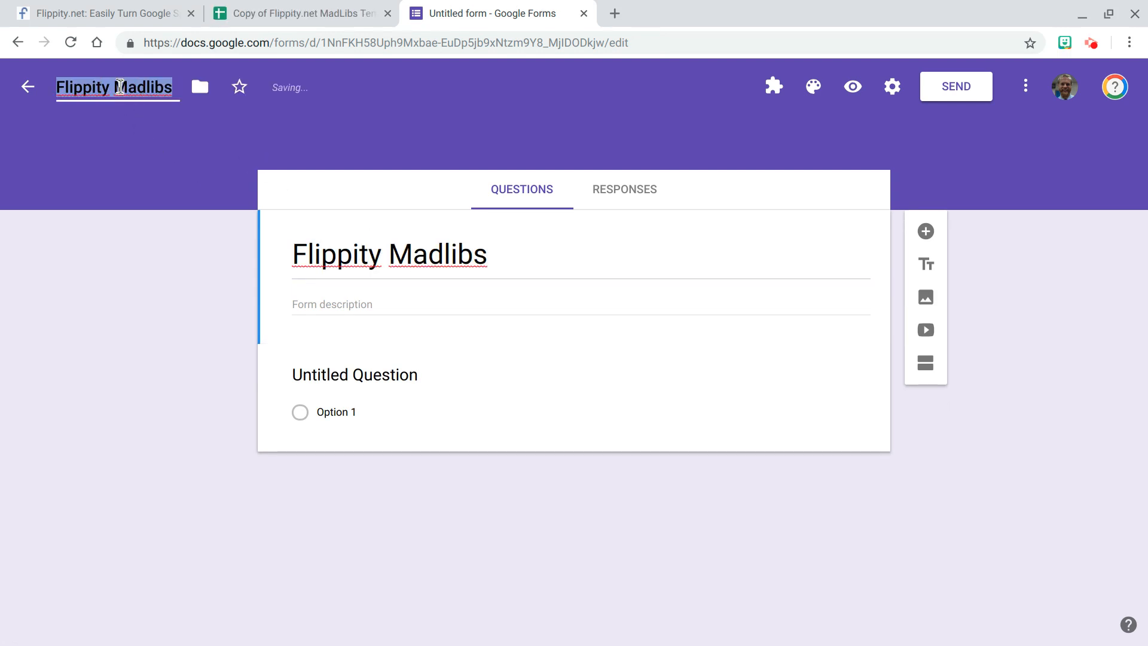
# Set the first question to a short answer named "Story Name" and duplicate it as a paragraph question named "Story".
pyautogui.click(322, 372)
pyautogui.write('Story Name')
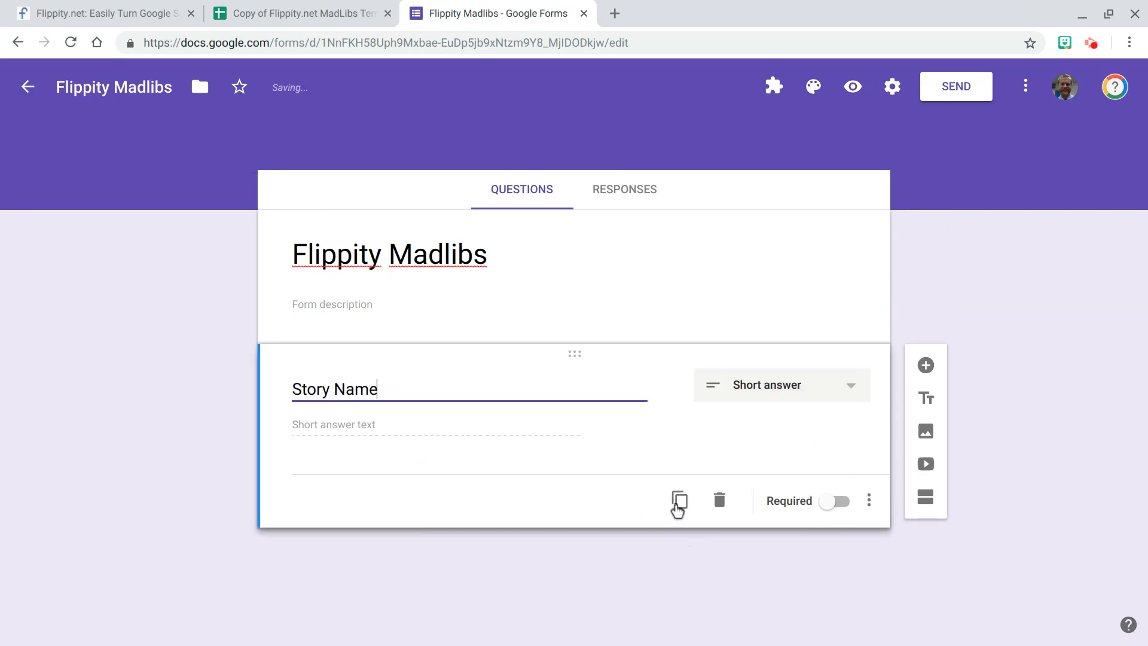
pyautogui.click(679, 501)
pyautogui.write('Story')
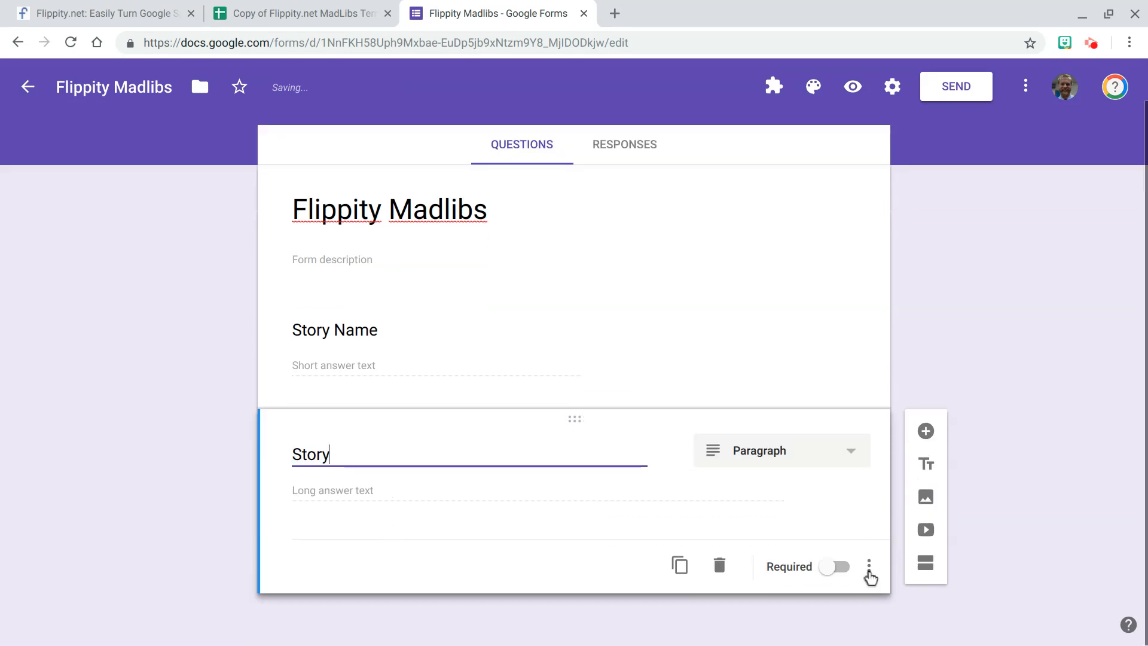
# Add a description to the Story question reading "Use [noun], [verb], ....".
pyautogui.click(869, 568)
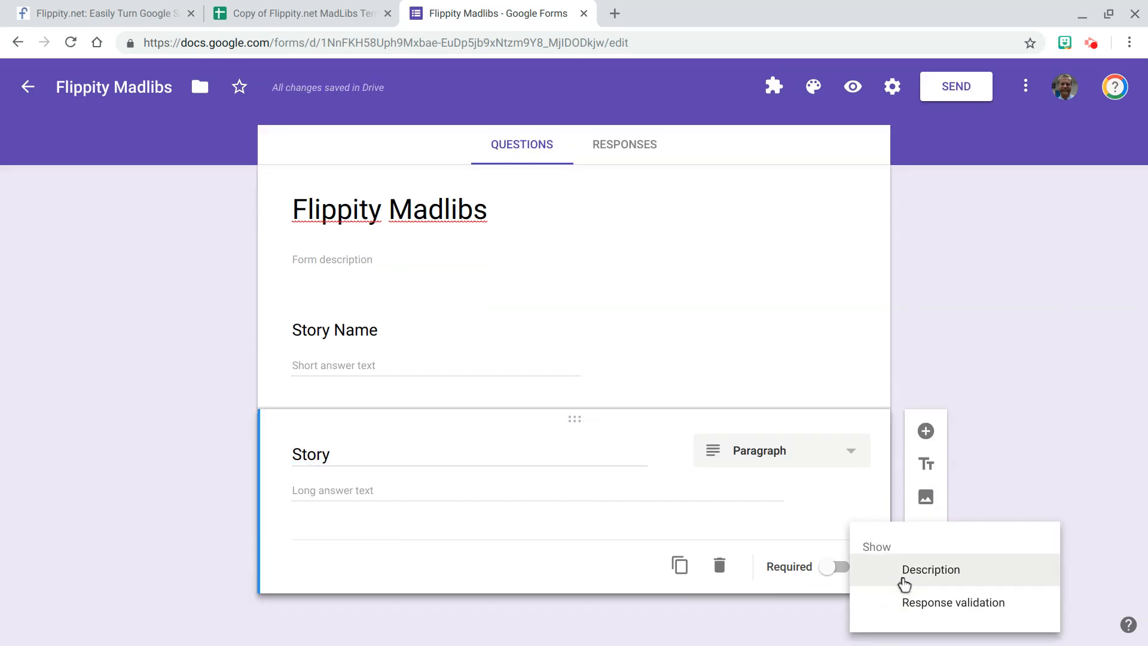
pyautogui.click(903, 585)
pyautogui.write('Use [noun], [verb],')
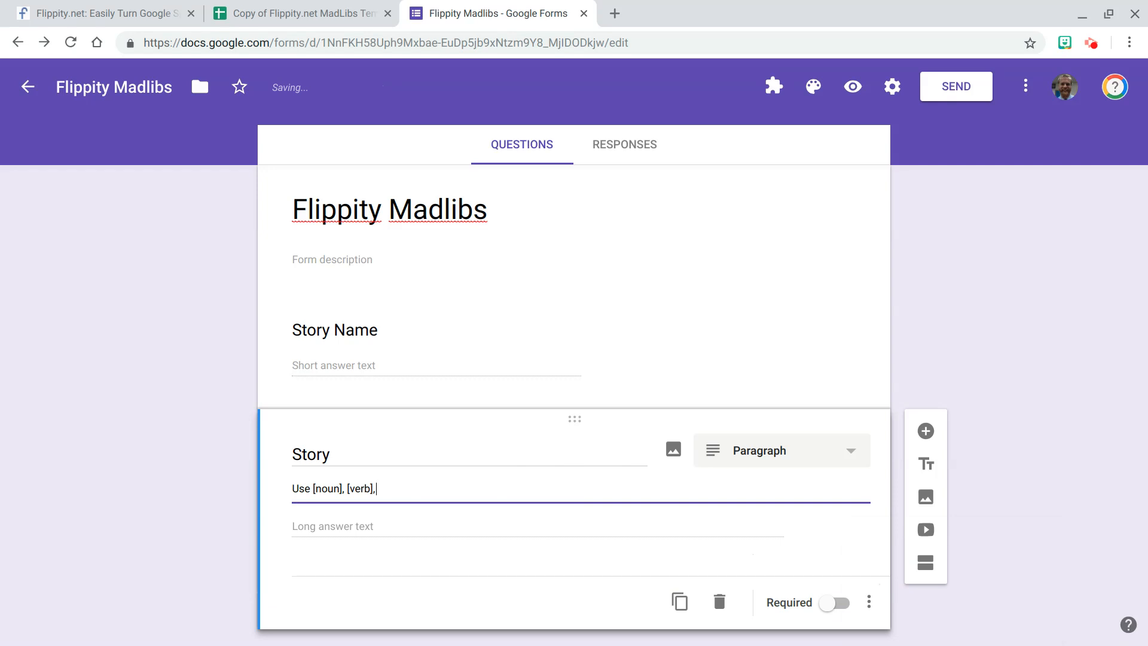
pyautogui.write('....')
pyautogui.click(161, 455)
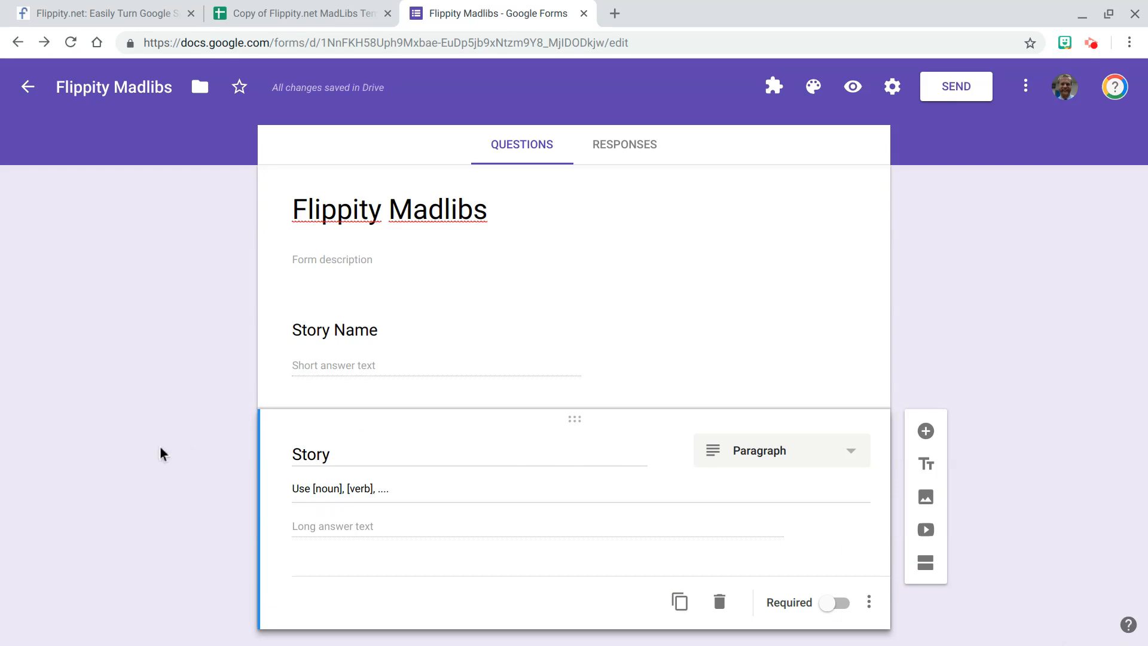
# Check the row labels in the MadLibs template copy and rename the form's first question "Story Title".
pyautogui.click(267, 10)
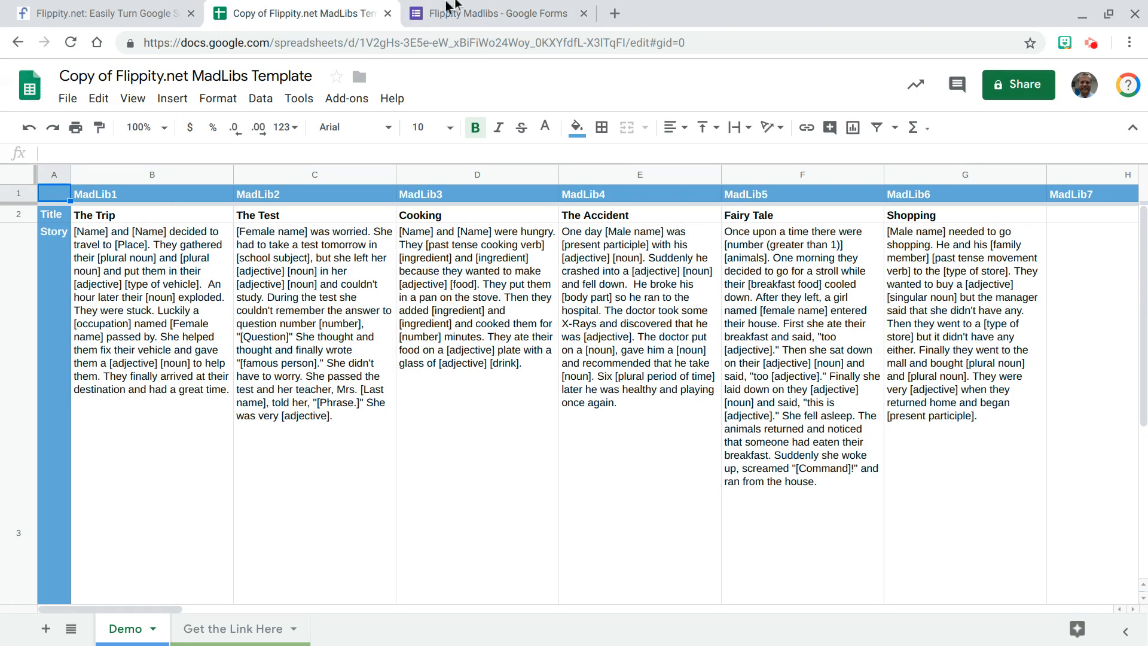
pyautogui.click(499, 13)
pyautogui.click(328, 329)
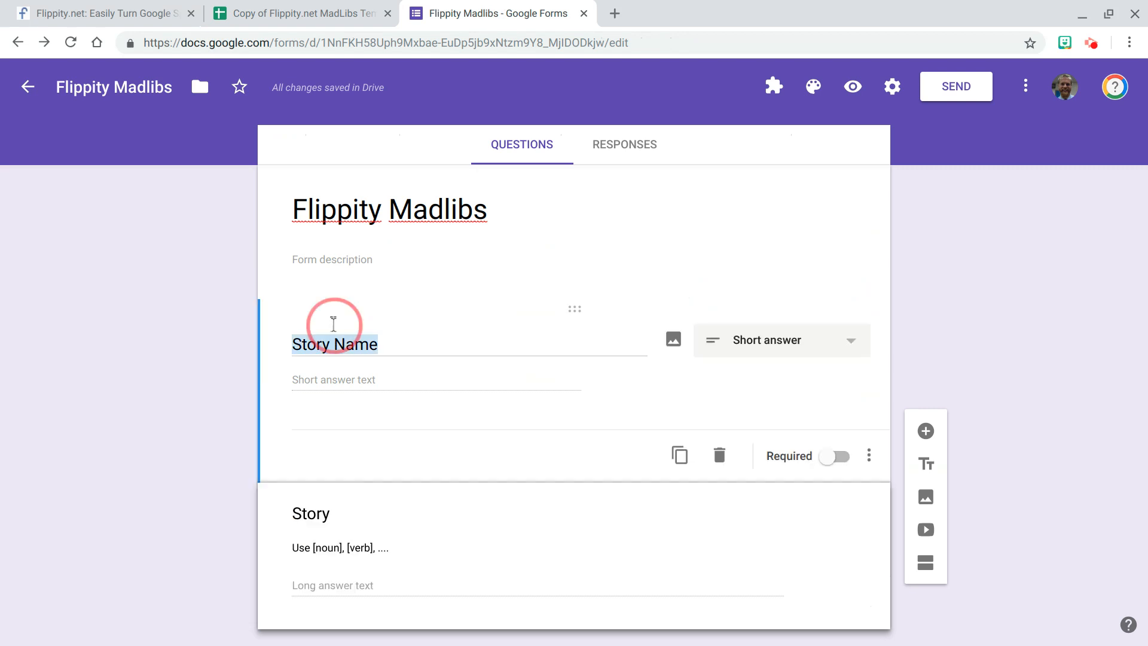
pyautogui.click(362, 350)
pyautogui.doubleClick(362, 350)
pyautogui.write('Titl')
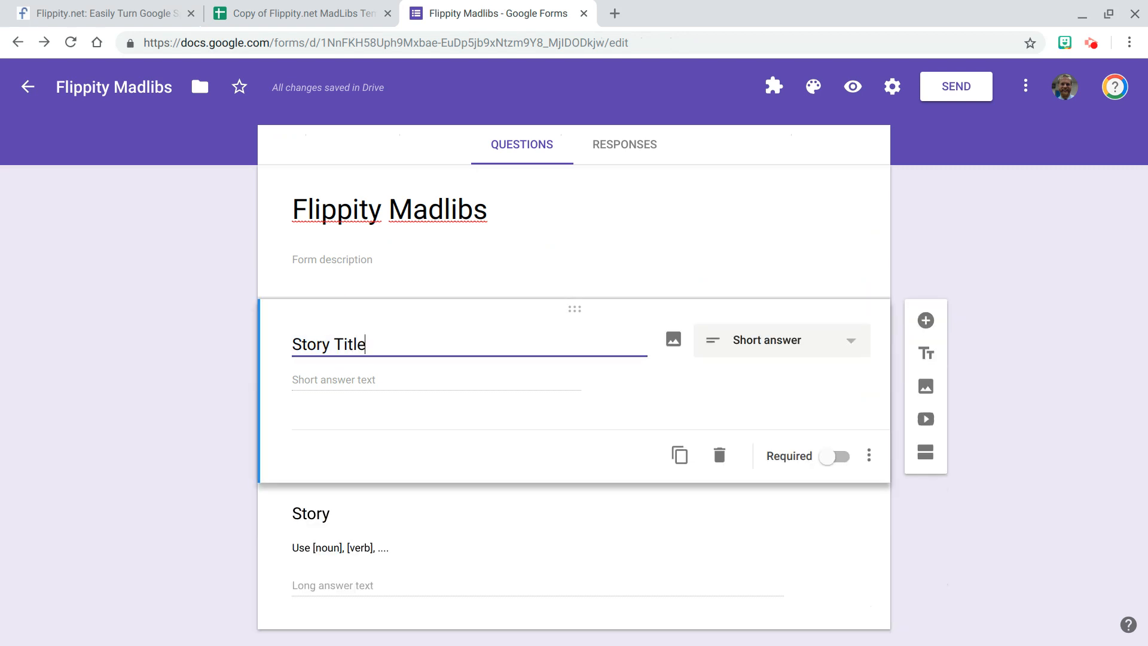
# Link the form's responses to the existing "Copy of Flippity.net MadLibs Template" spreadsheet.
pyautogui.click(258, 12)
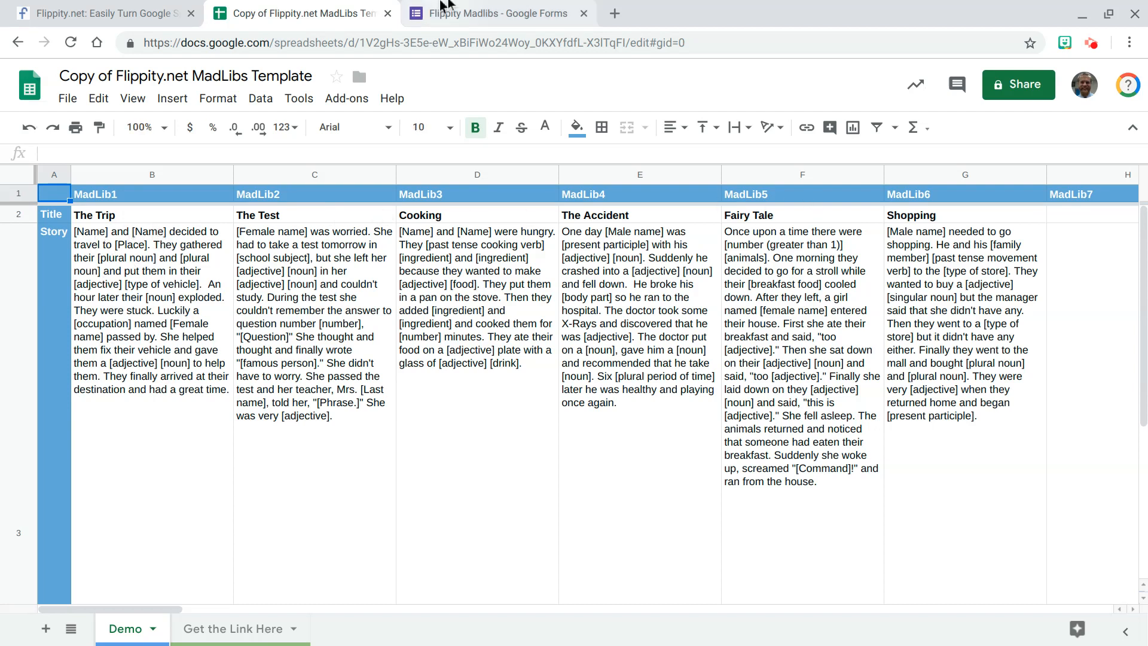
pyautogui.click(463, 11)
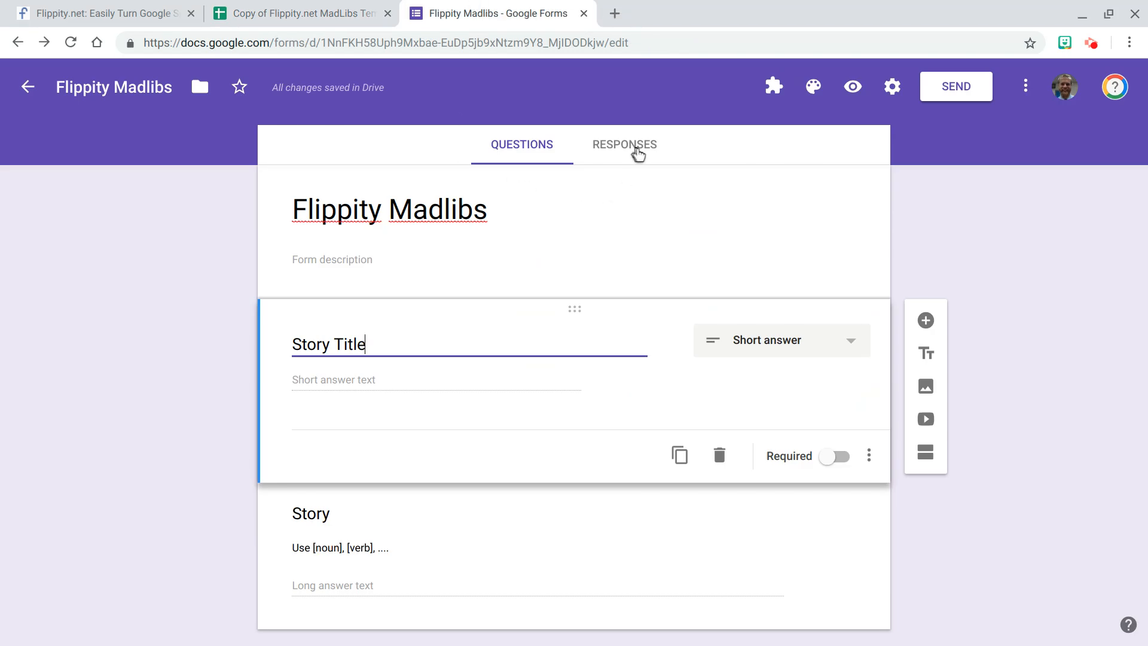
pyautogui.click(639, 152)
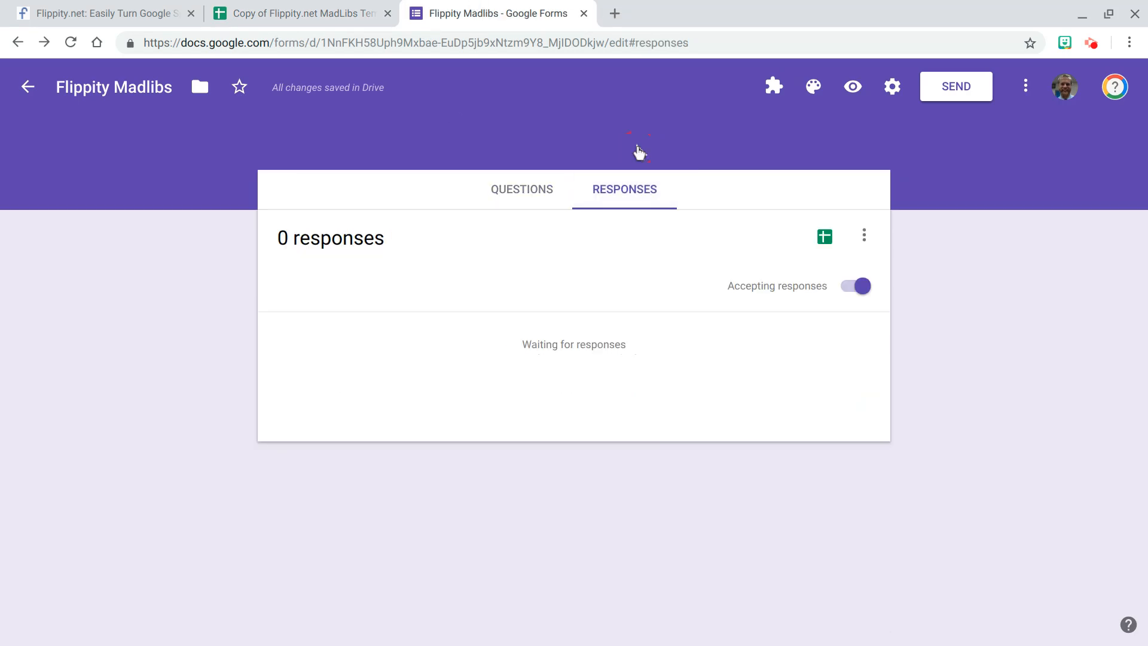
pyautogui.click(824, 236)
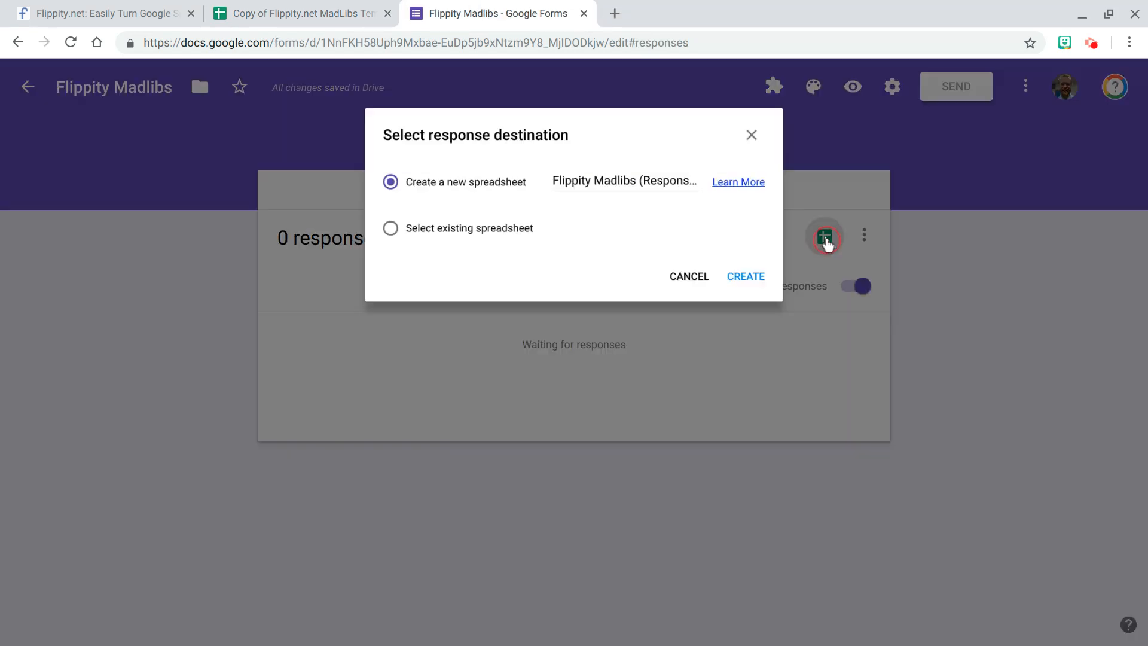
pyautogui.click(501, 230)
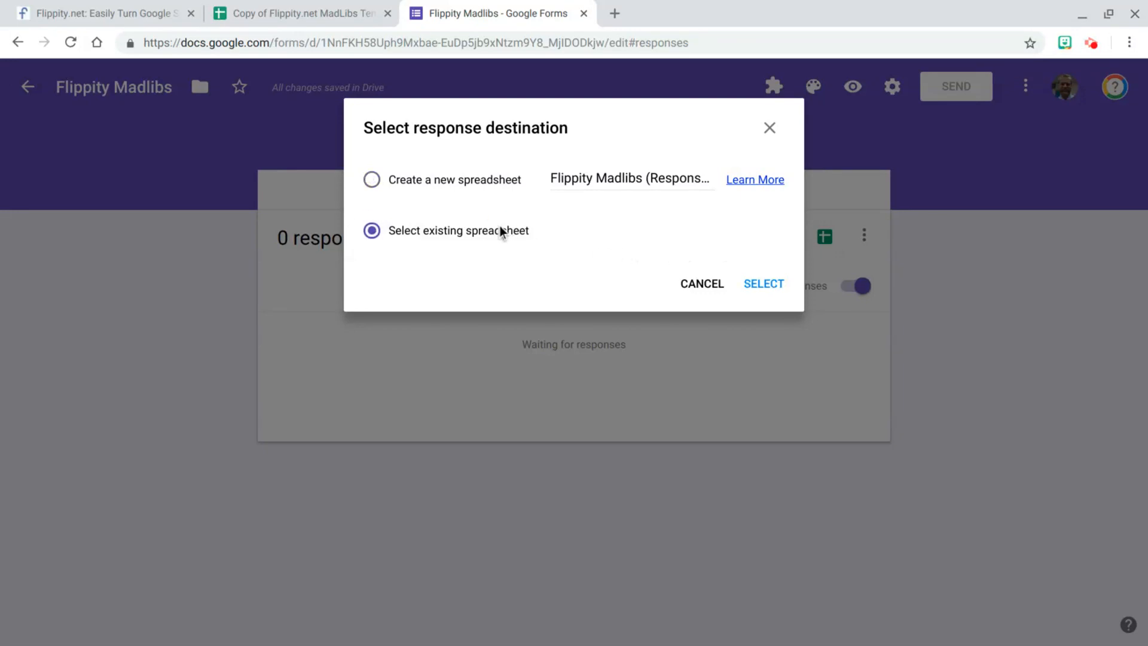
pyautogui.click(779, 290)
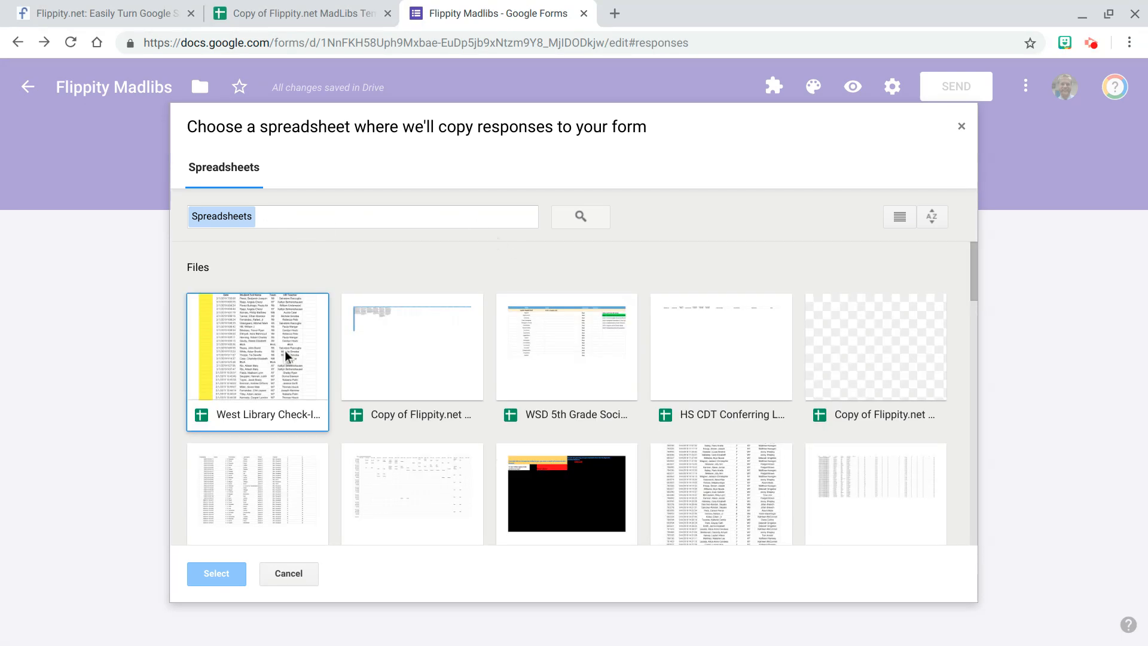
pyautogui.click(402, 373)
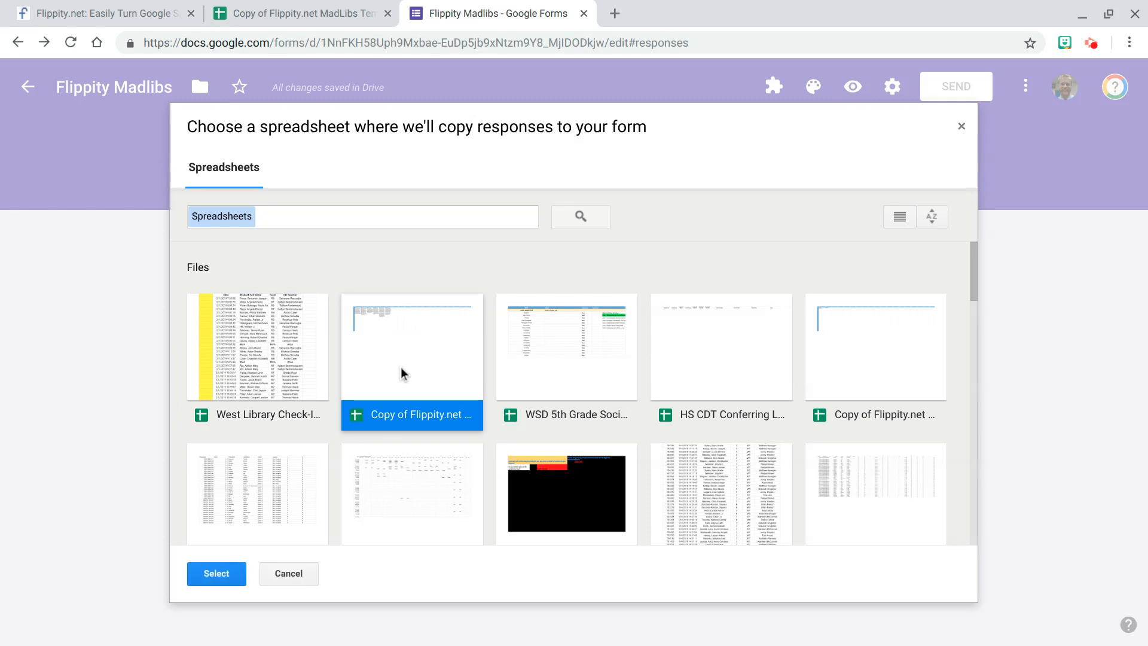
pyautogui.click(231, 576)
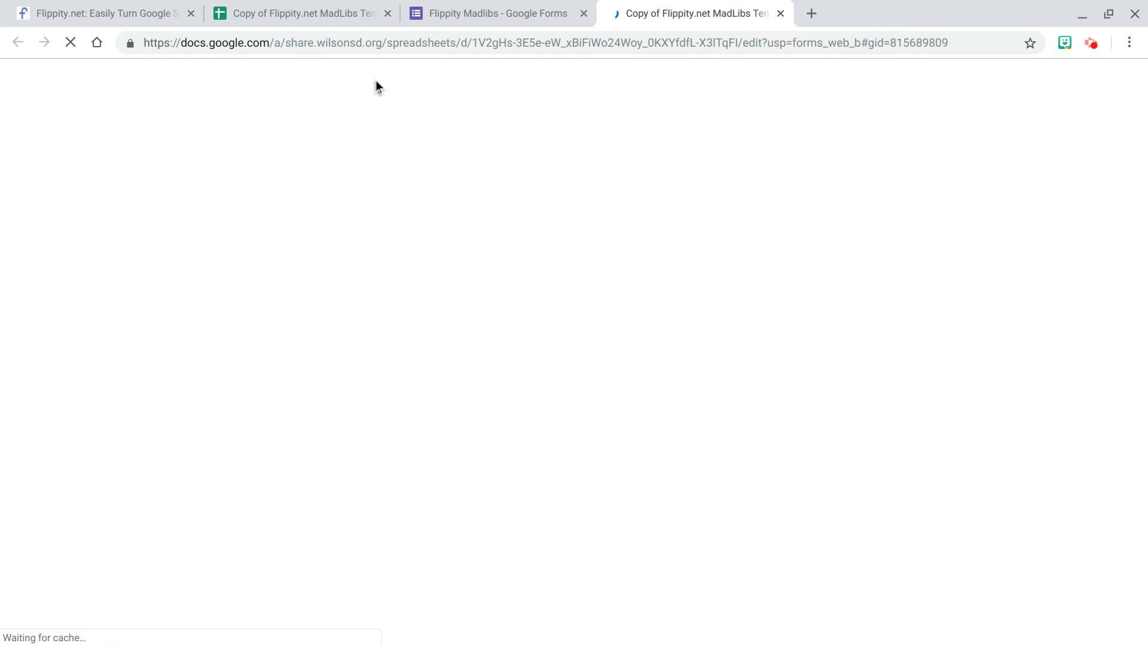
# In the MadLibs template copy, move the Form Responses 1 sheet to the end, after Get the Link Here.
pyautogui.click(331, 4)
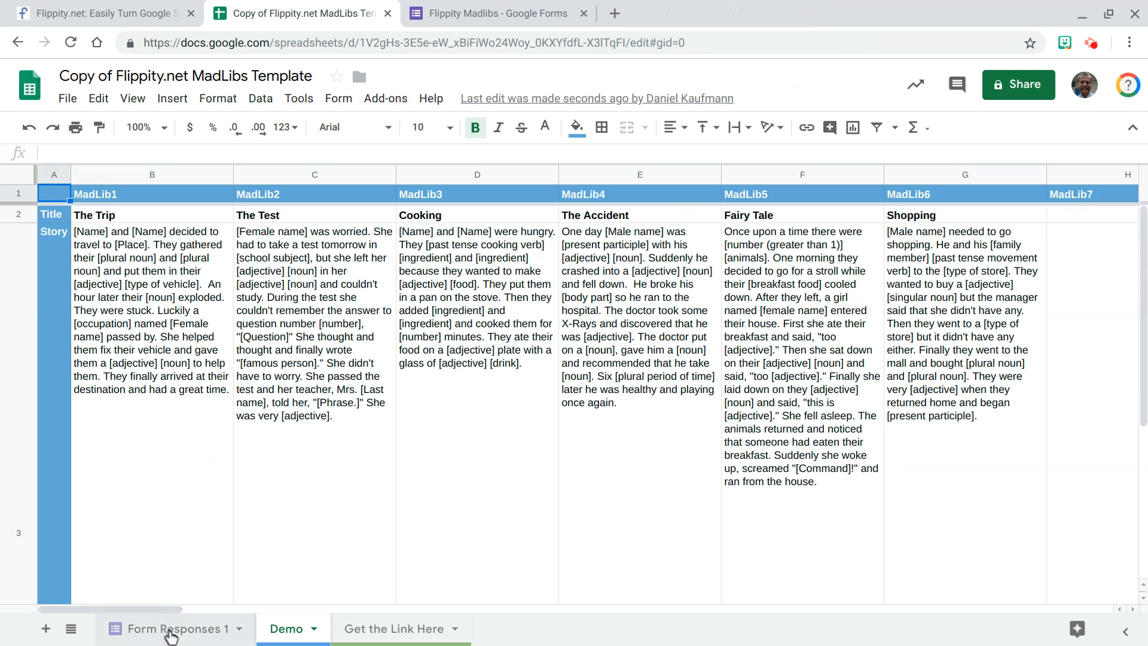
pyautogui.moveTo(171, 637); pyautogui.dragTo(367, 629)
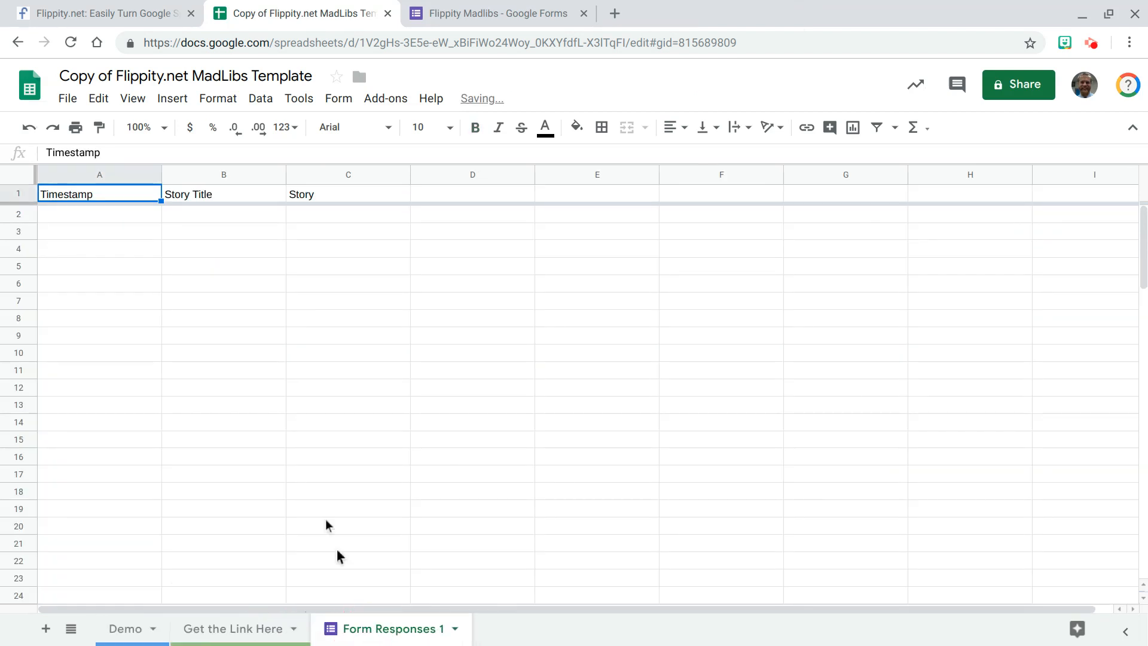
# Publish the entire MadLibs spreadsheet to the web as a web page and close the publishing dialog.
pyautogui.click(512, 9)
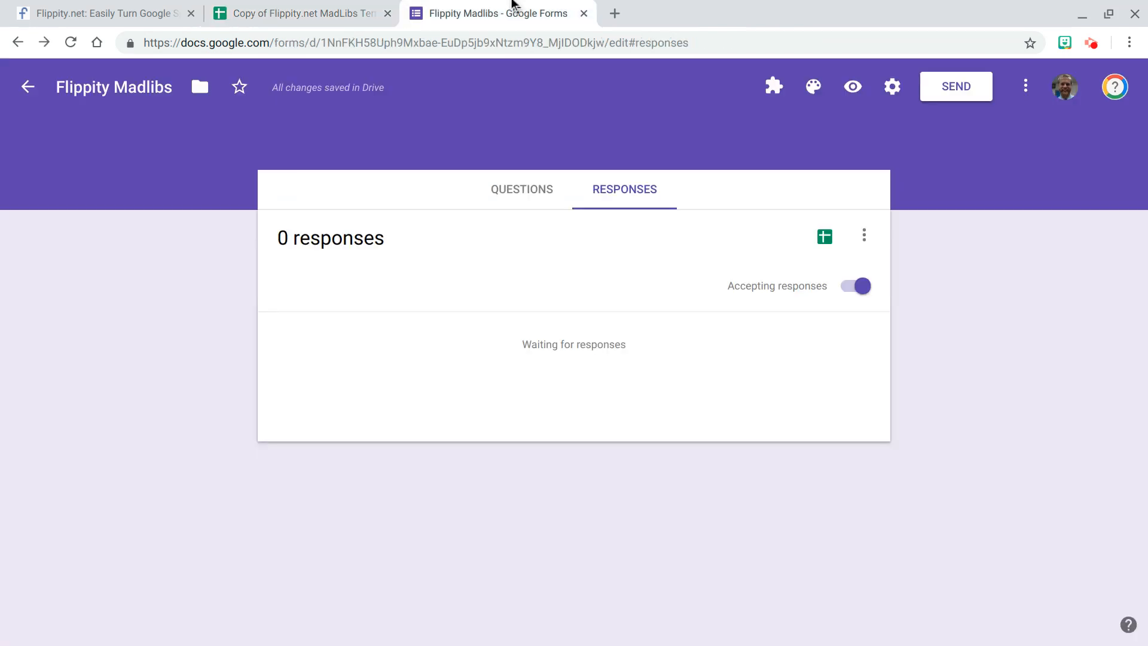
pyautogui.click(362, 9)
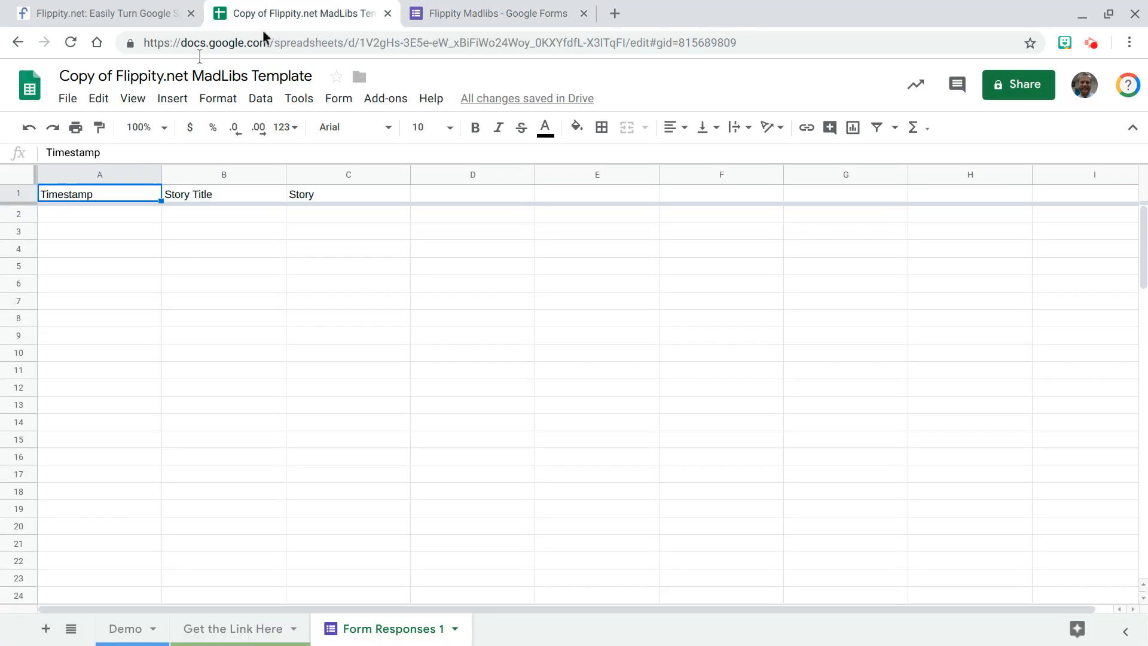
pyautogui.click(64, 103)
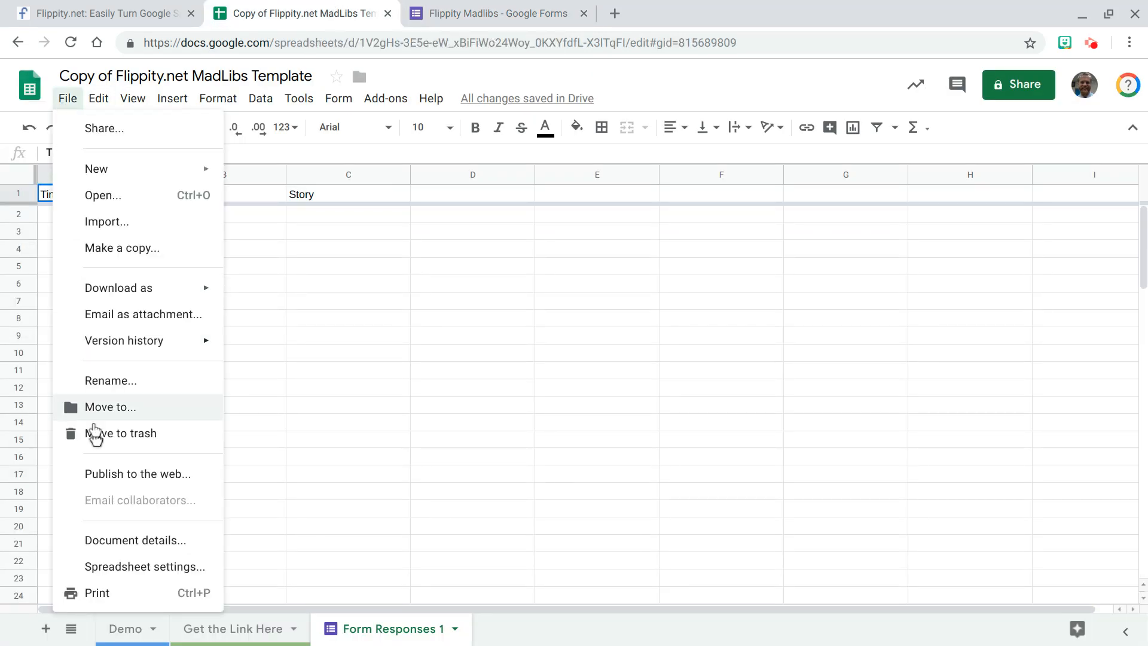
pyautogui.click(112, 474)
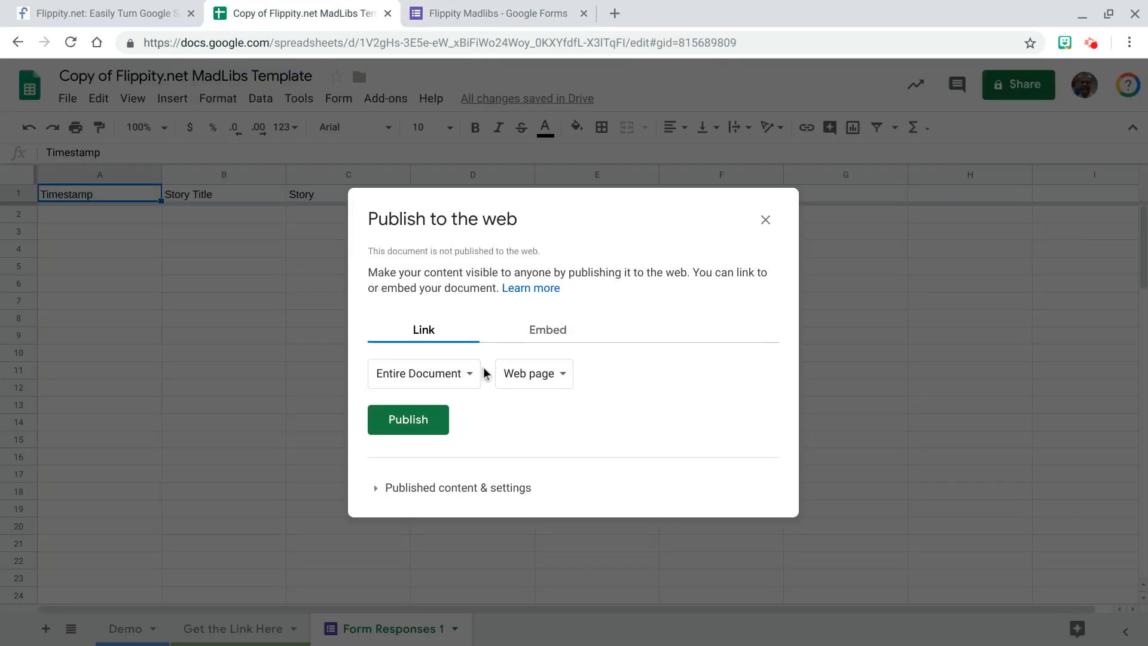
pyautogui.click(417, 430)
pyautogui.click(653, 140)
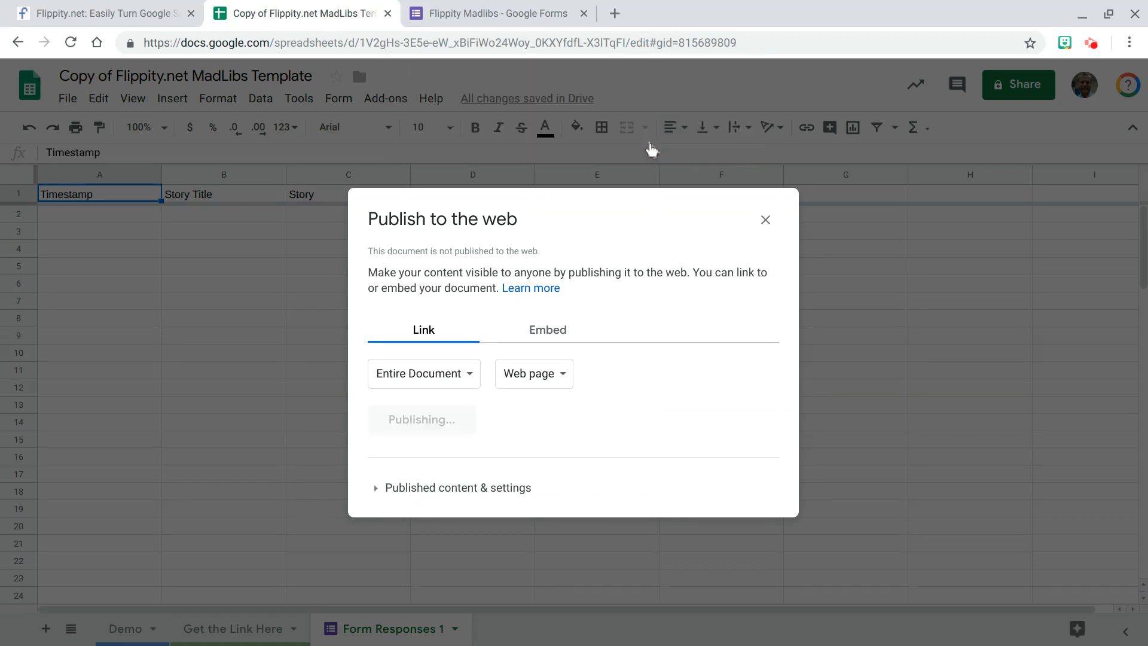
pyautogui.click(766, 168)
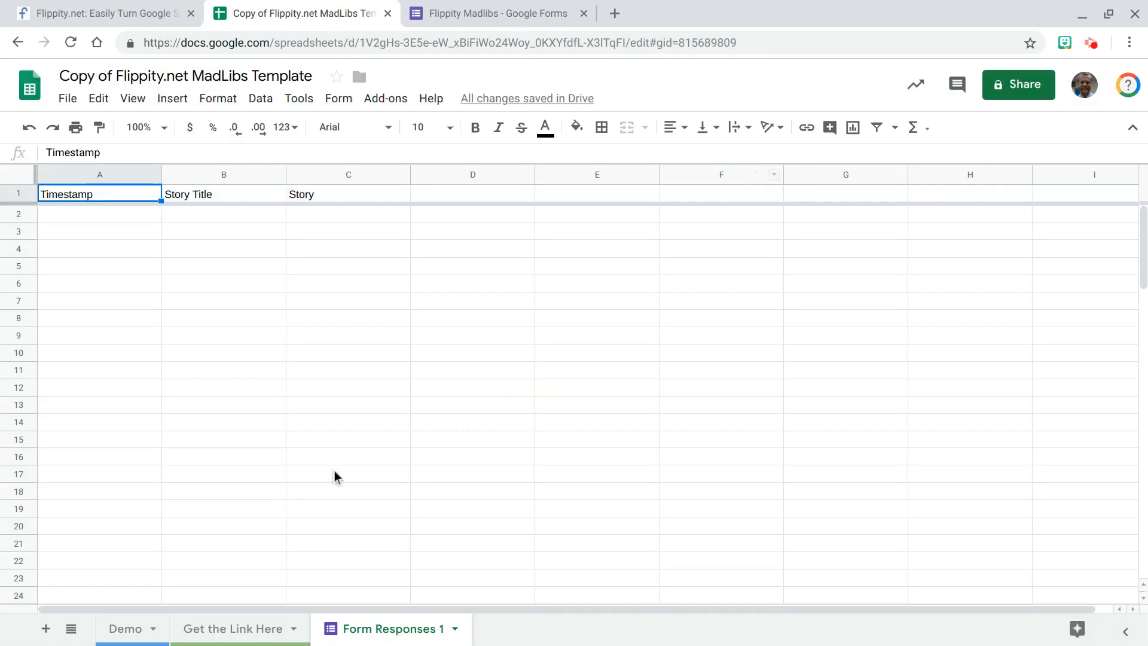
# Open the published MadLibs page from the Get the Link Here sheet, look at its story list, and return to the spreadsheet.
pyautogui.click(260, 627)
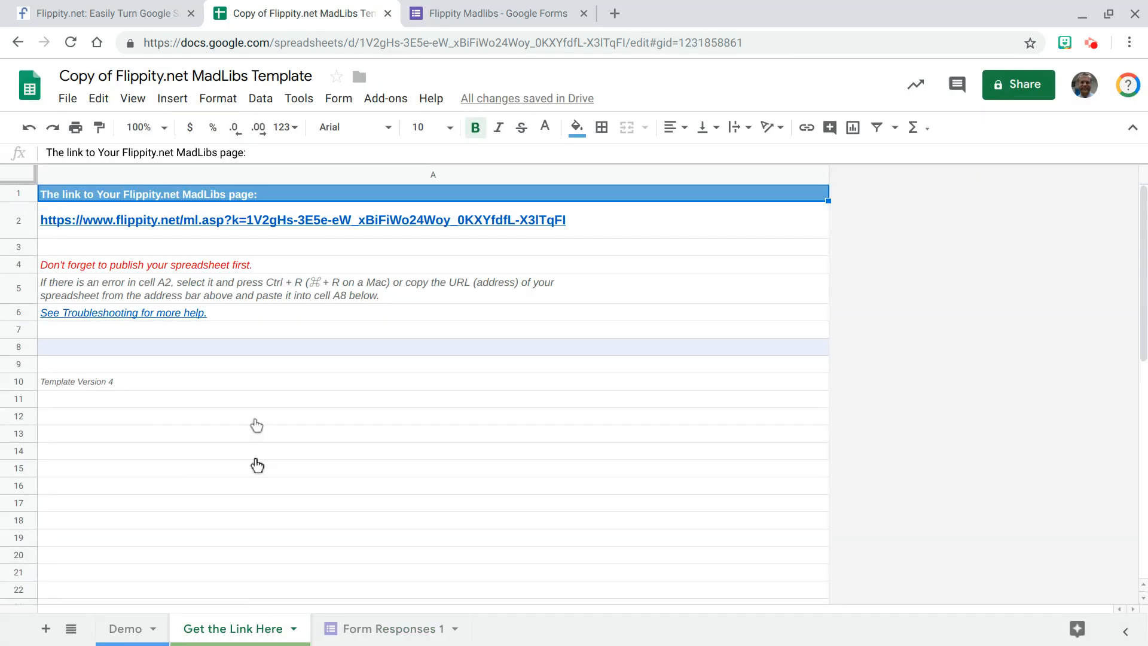
pyautogui.click(242, 221)
pyautogui.click(163, 250)
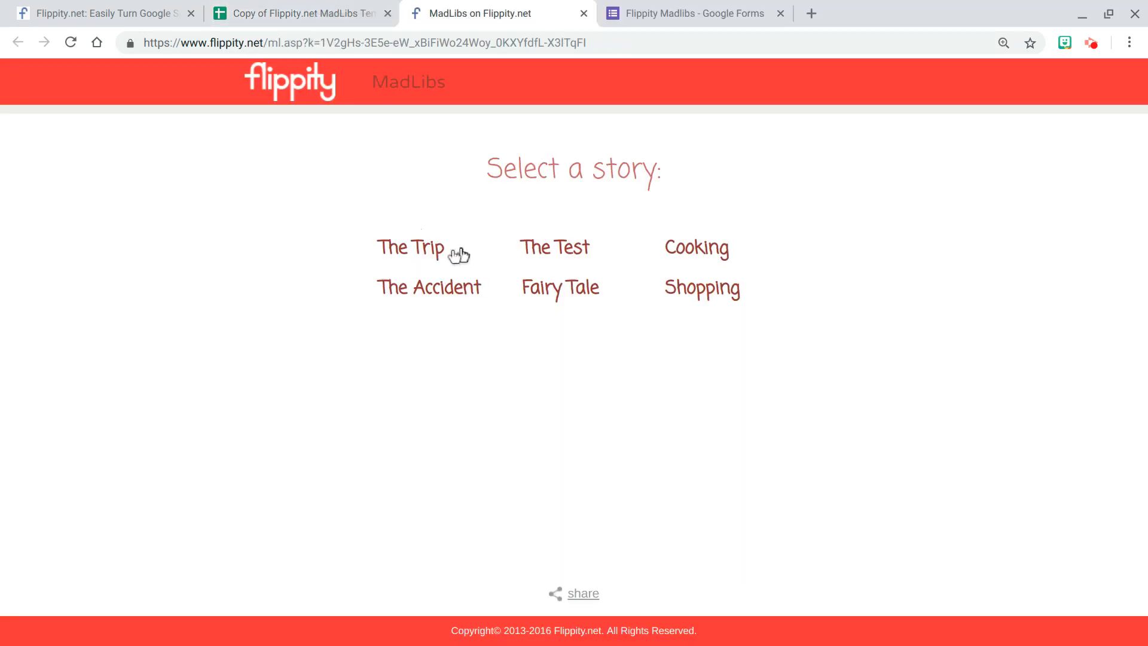
pyautogui.click(298, 10)
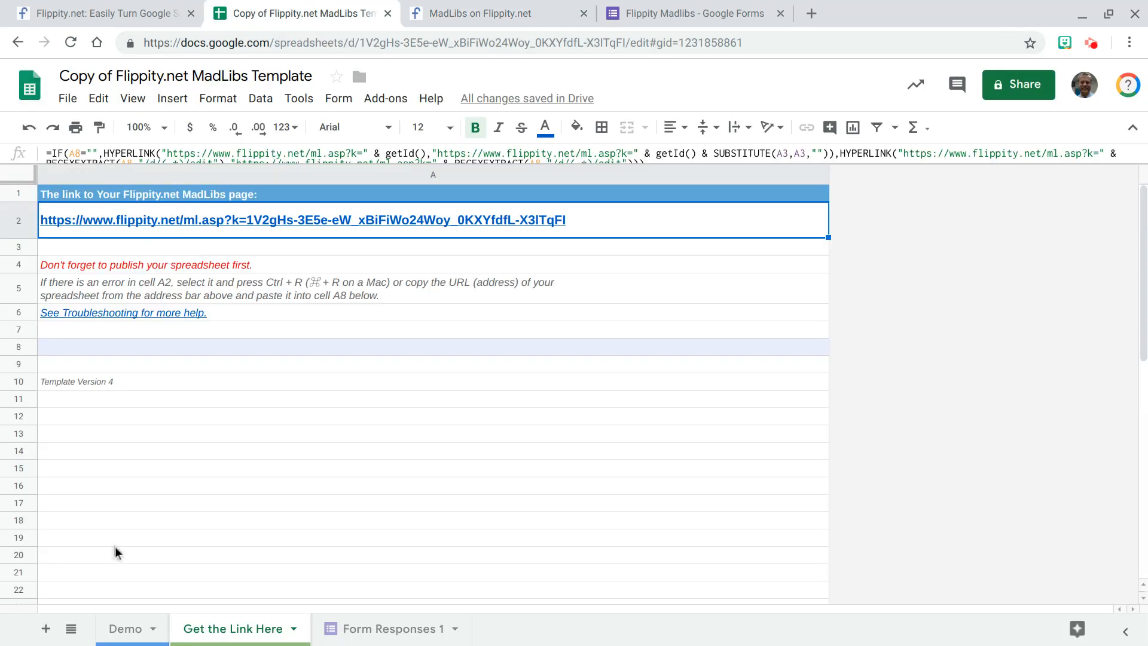
# Clear all sample titles and stories from MadLib1 through MadLib6 in the Demo sheet, keeping the headers.
pyautogui.click(127, 629)
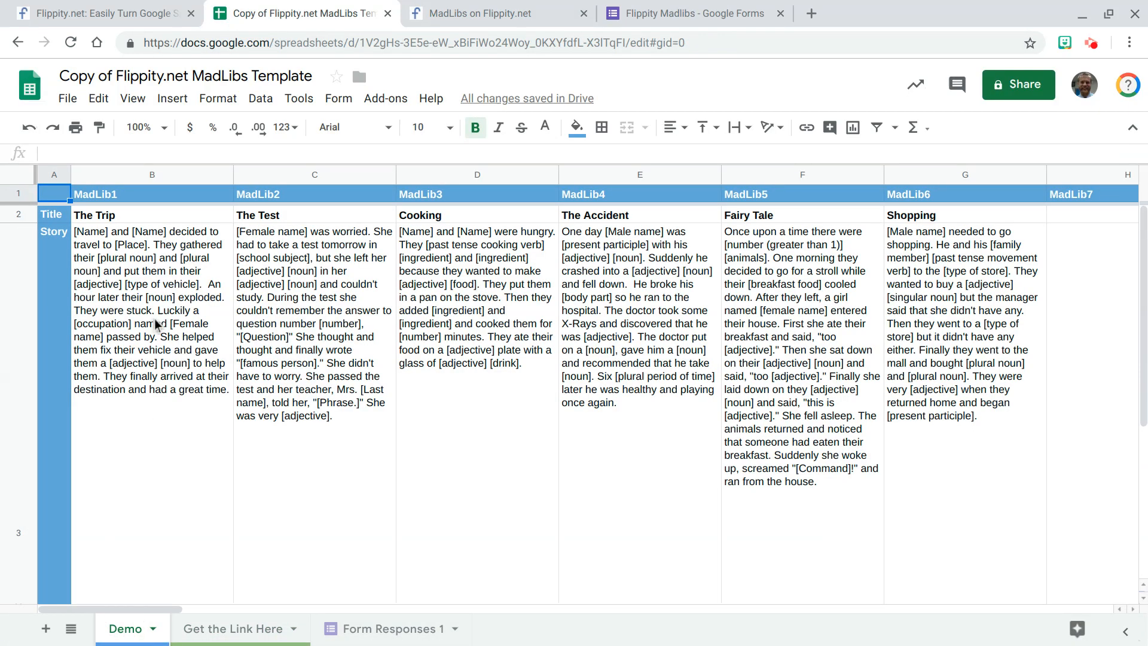
pyautogui.moveTo(216, 217); pyautogui.dragTo(921, 382)
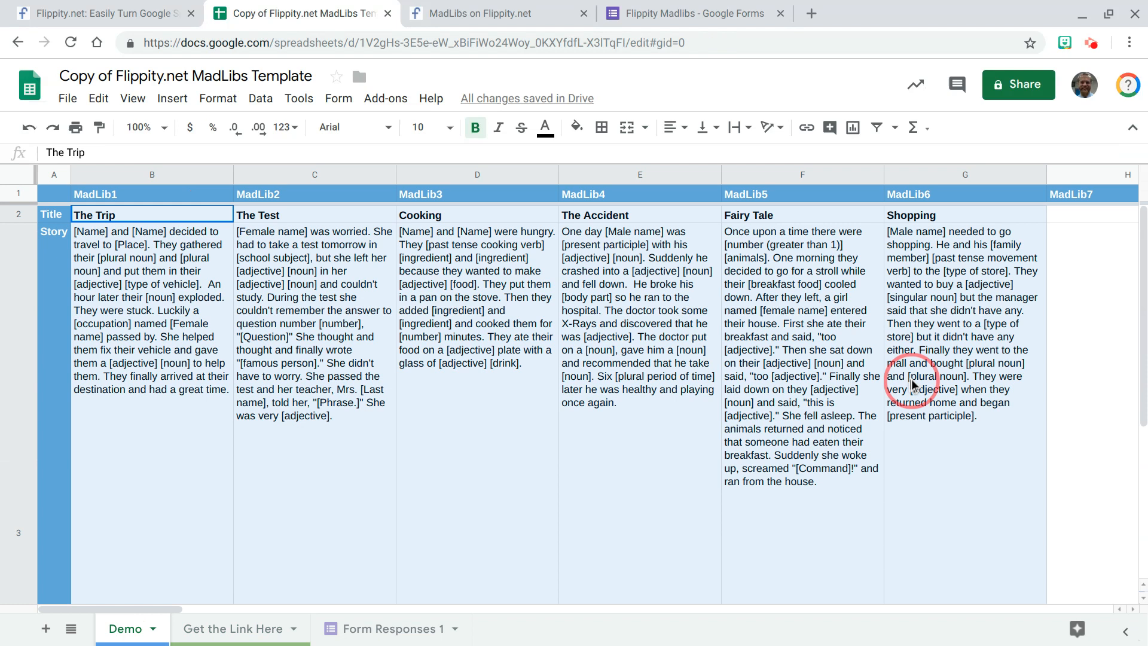
pyautogui.press('Delete')
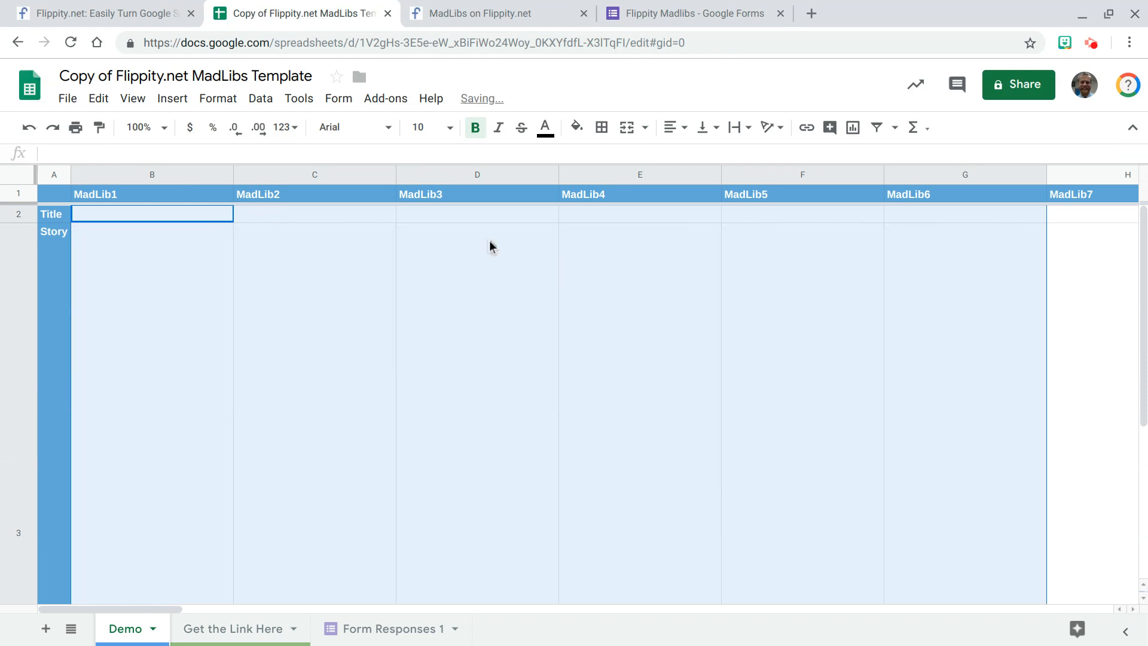
# Create and copy a shortened goo.gl link for the published Flippity MadLibs page.
pyautogui.click(511, 8)
pyautogui.click(435, 41)
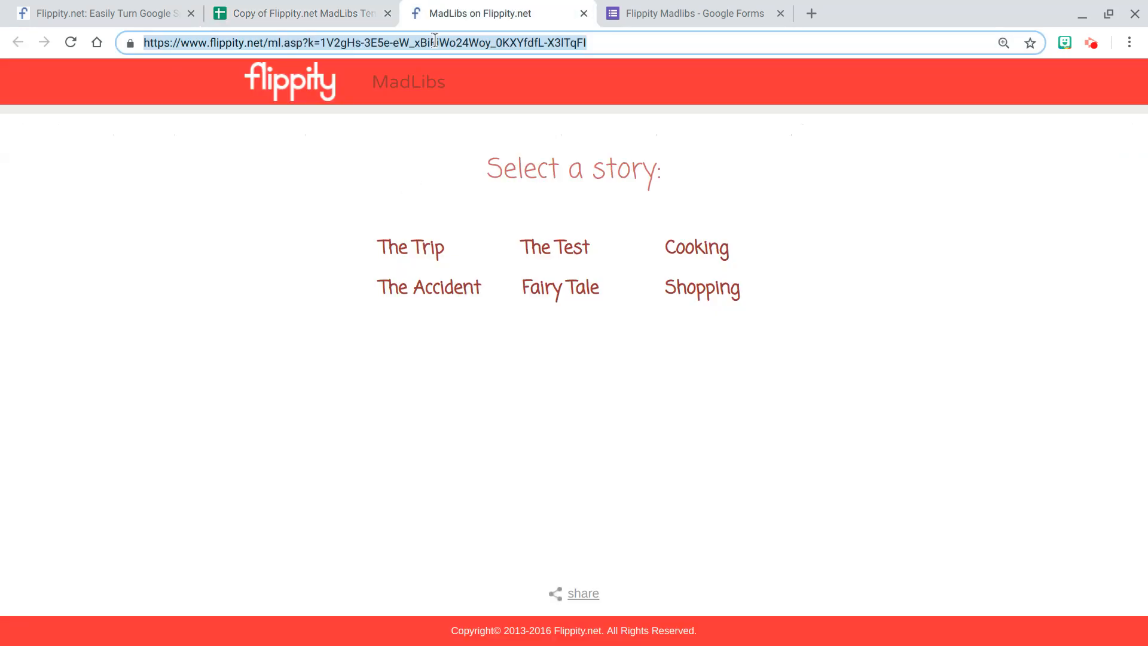
pyautogui.hotkey('ctrl', 'c')
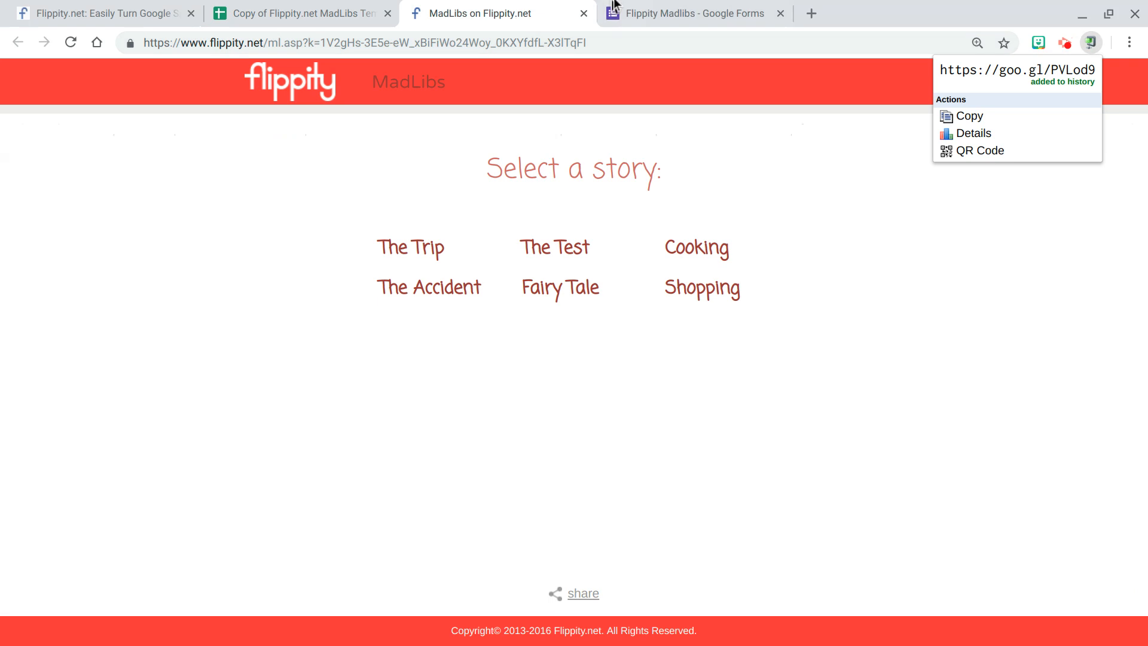
pyautogui.click(655, 7)
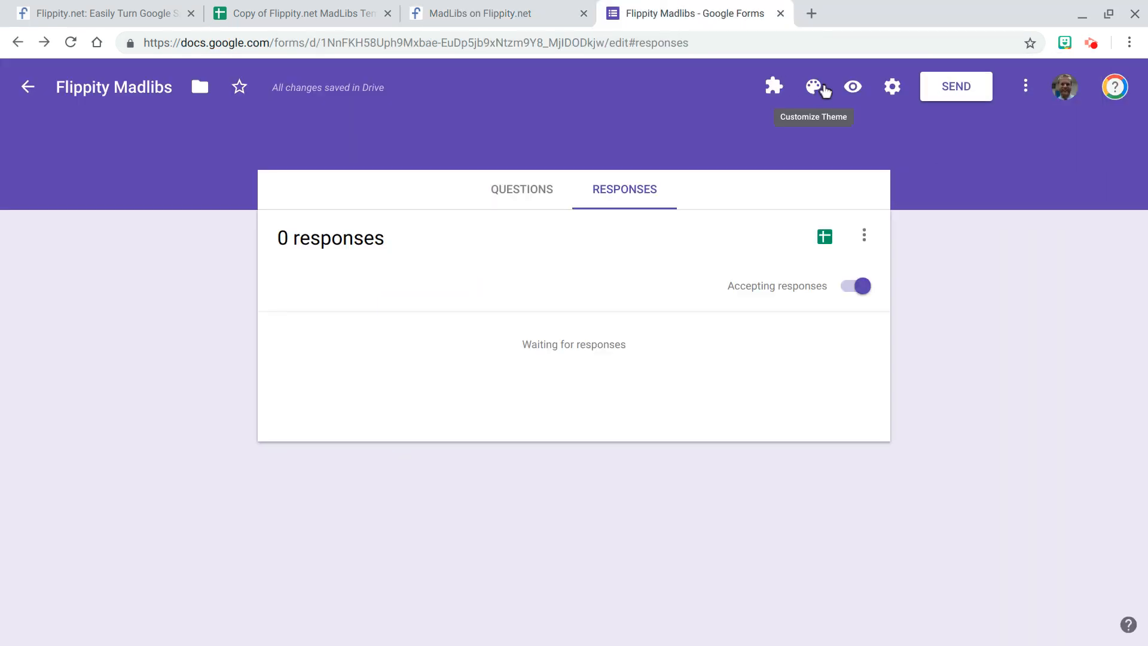
pyautogui.click(893, 89)
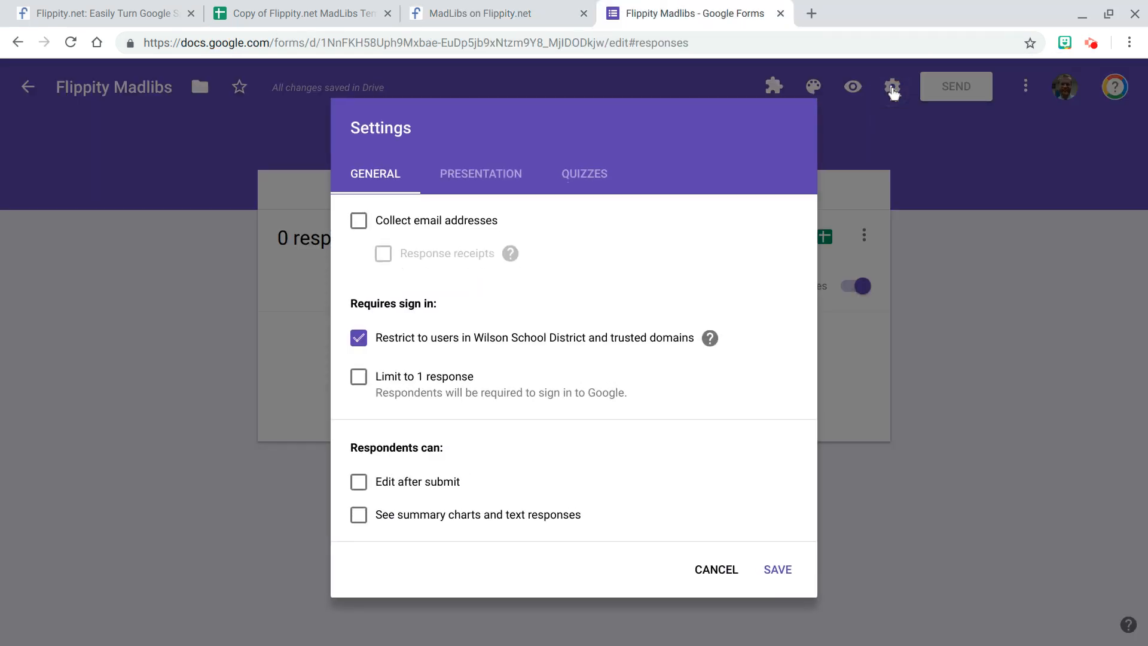
pyautogui.click(475, 178)
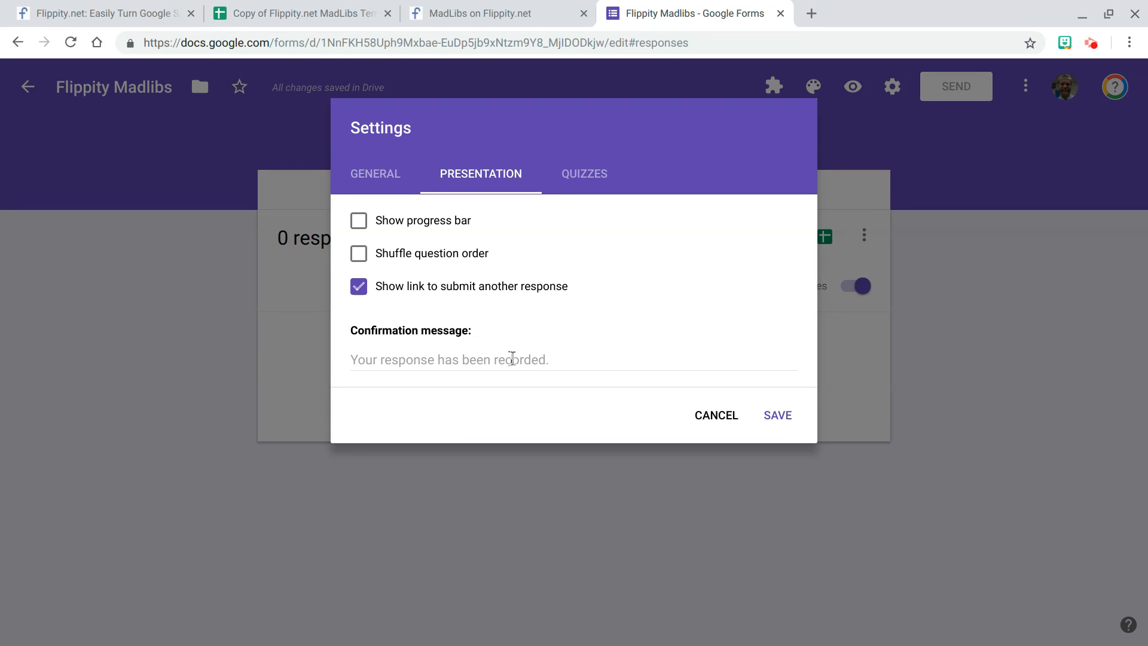
pyautogui.click(513, 359)
pyautogui.write('Check out your story:')
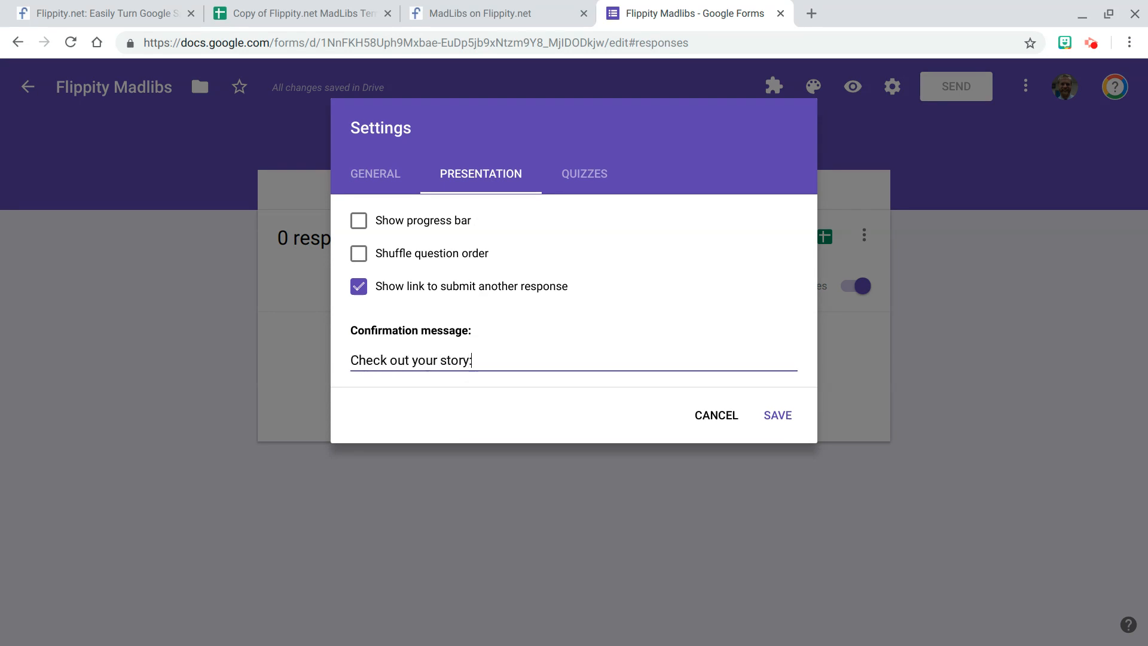
pyautogui.hotkey('ctrl', 'v')
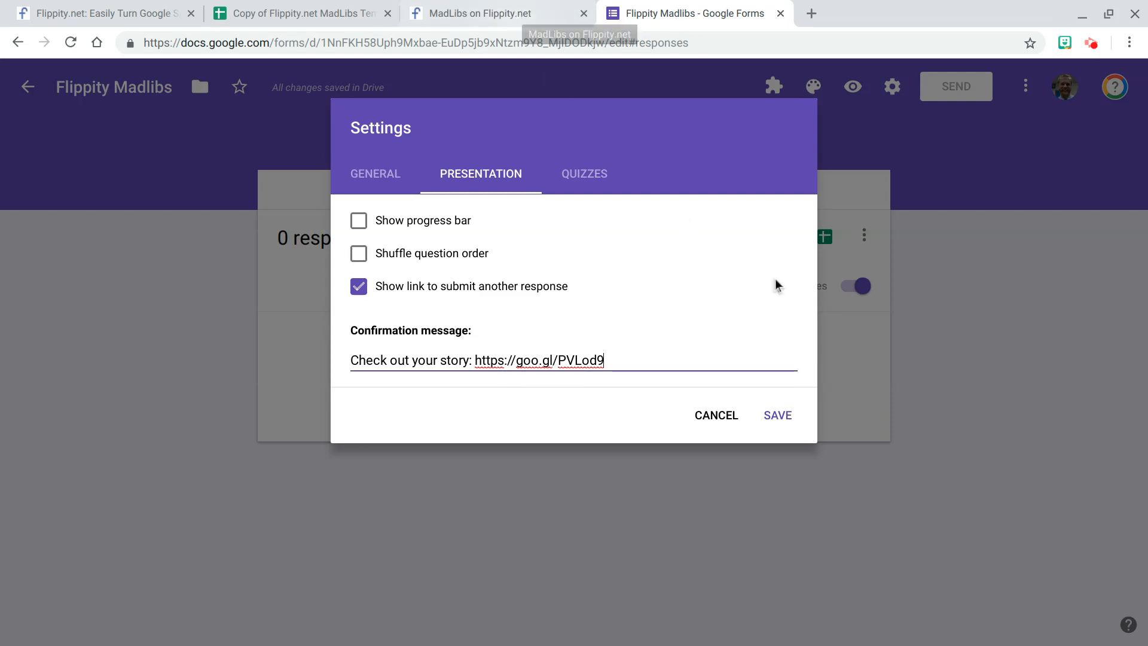
pyautogui.click(776, 415)
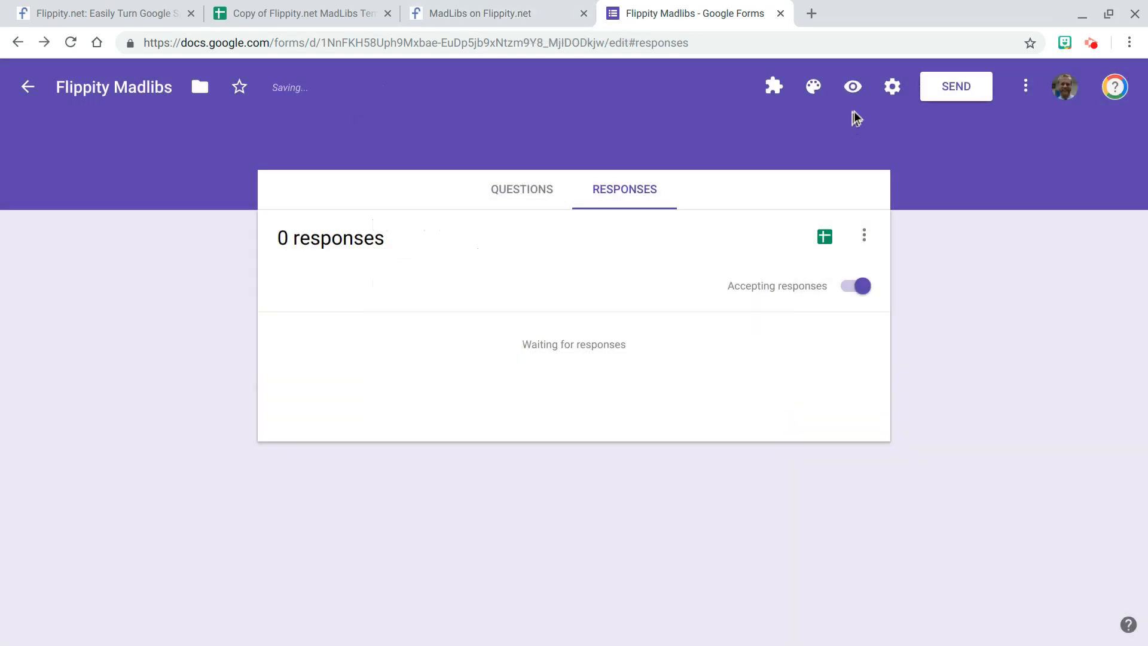
# Preview the form and submit a story titled "New Story" with the text "This is my new story. My name is [name].".
pyautogui.click(854, 88)
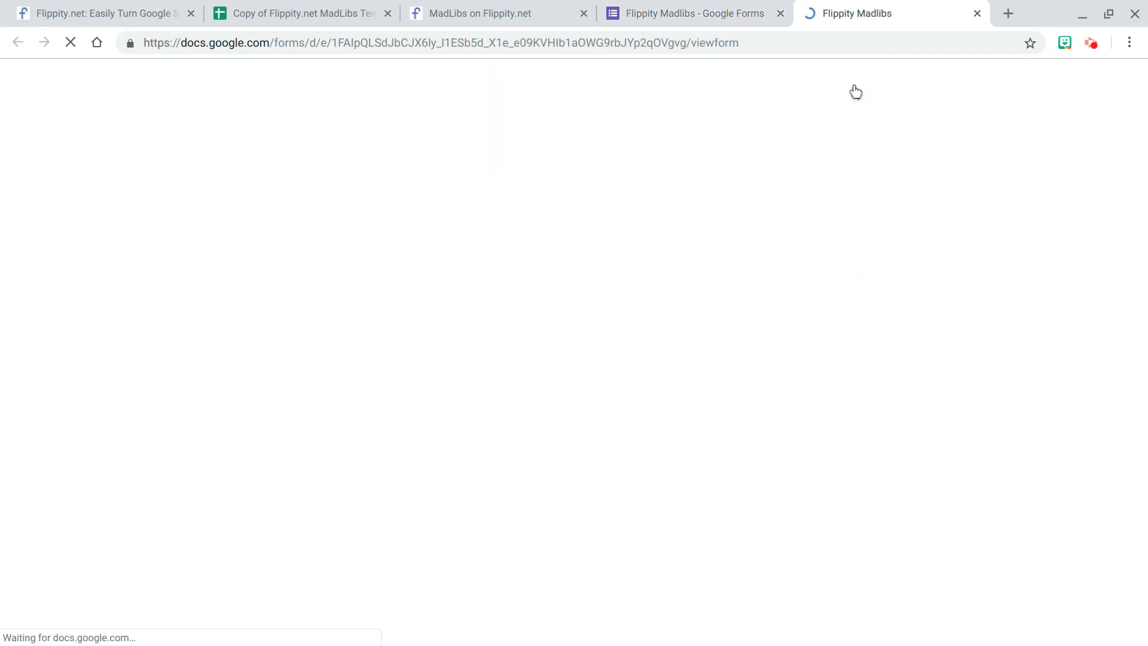
pyautogui.click(415, 358)
pyautogui.write('New Story')
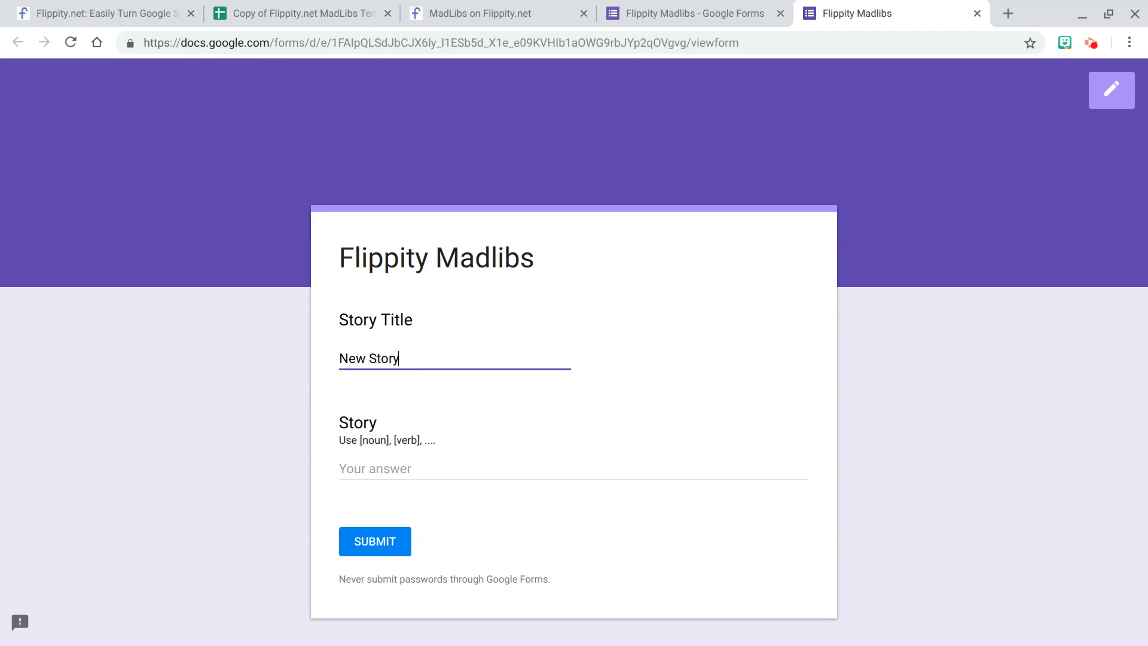
pyautogui.press('Tab')
pyautogui.write('M')
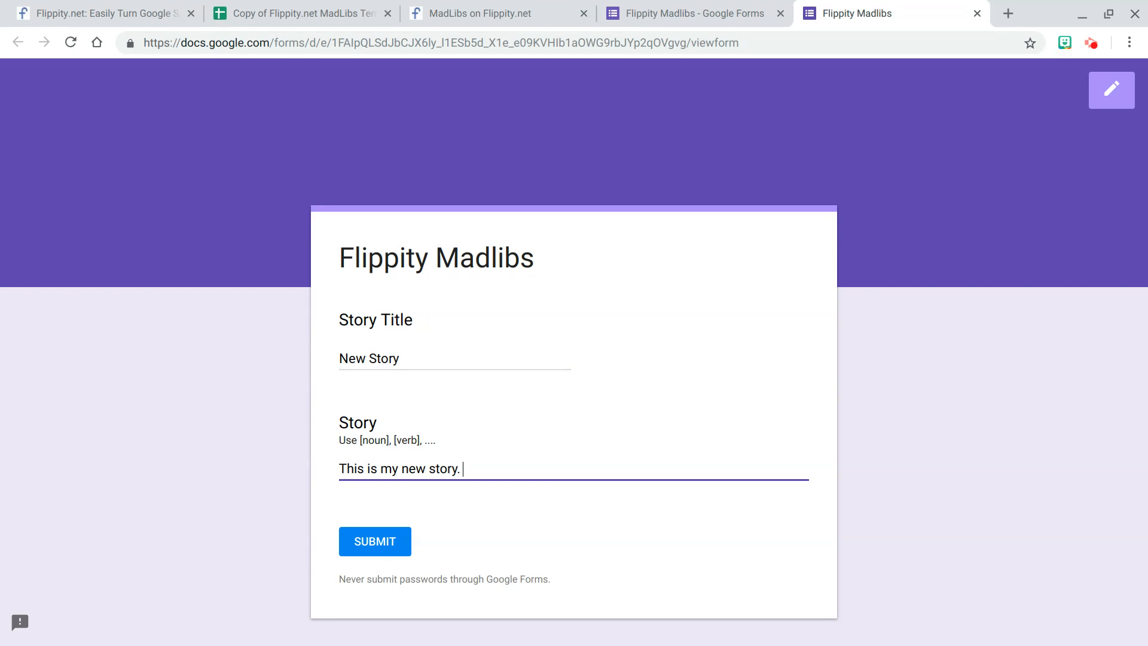
pyautogui.write('his is my new story. My name is [name].')
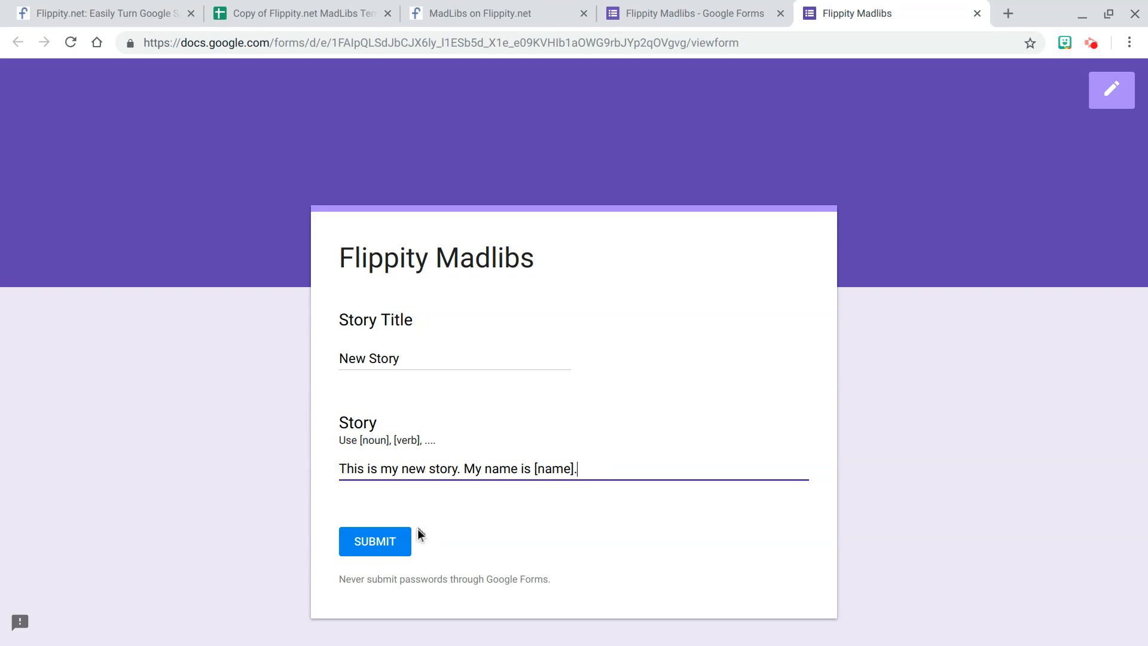
pyautogui.click(392, 546)
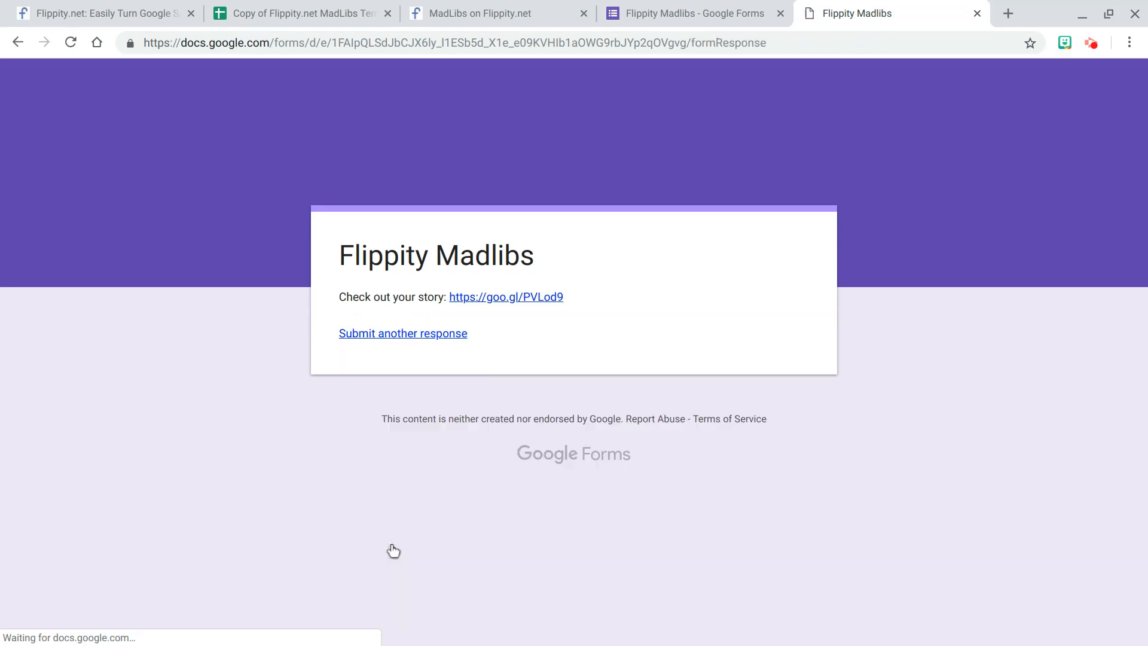
# Submit another response titled "My pets" with the story "I have [number] [type of animal].".
pyautogui.click(389, 335)
pyautogui.click(386, 358)
pyautogui.write('My pets')
pyautogui.click(403, 467)
pyautogui.write('I have [number] [type of animal].')
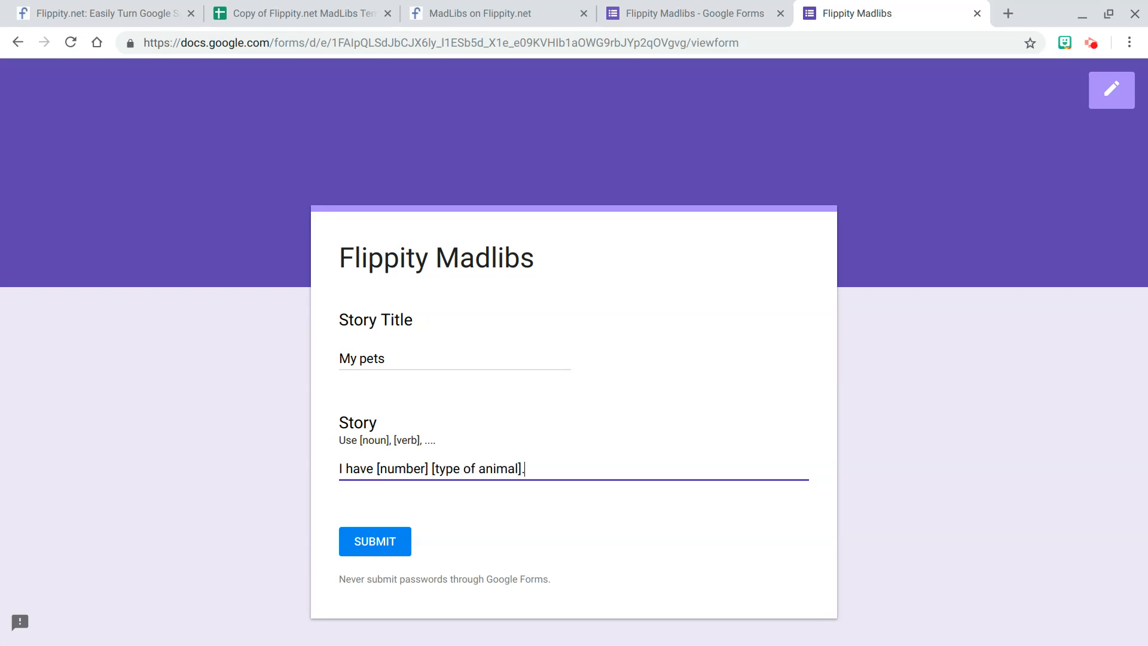
pyautogui.click(362, 543)
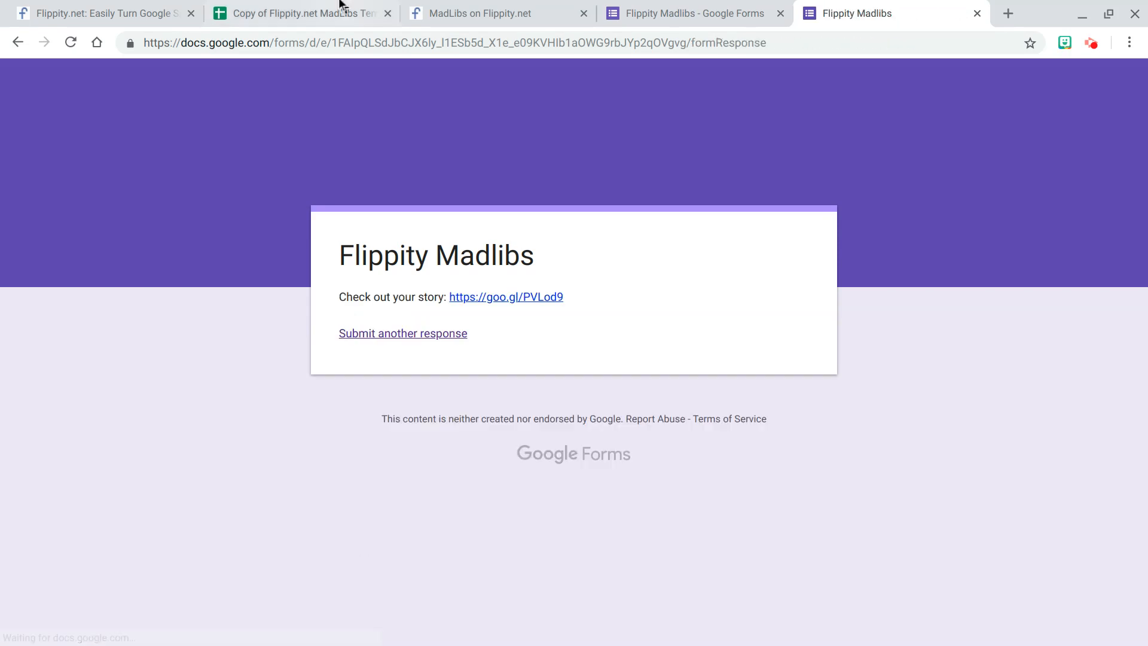
# Check the submitted stories on the spreadsheet's Form Responses 1 sheet and return to the Demo sheet.
pyautogui.click(327, 9)
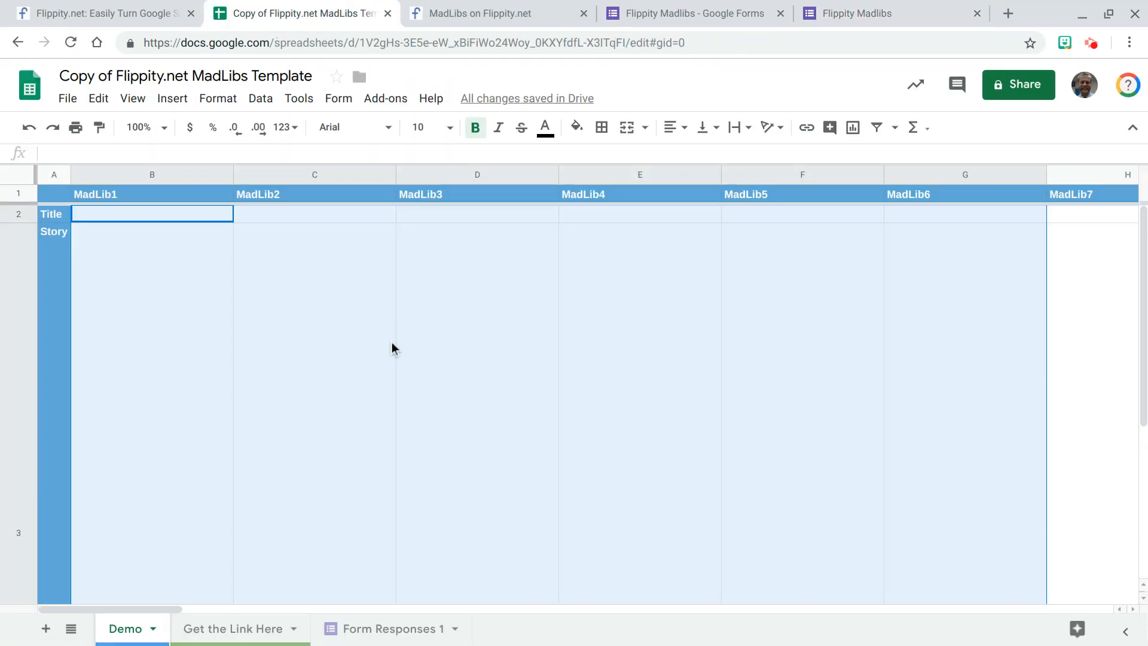
pyautogui.click(381, 630)
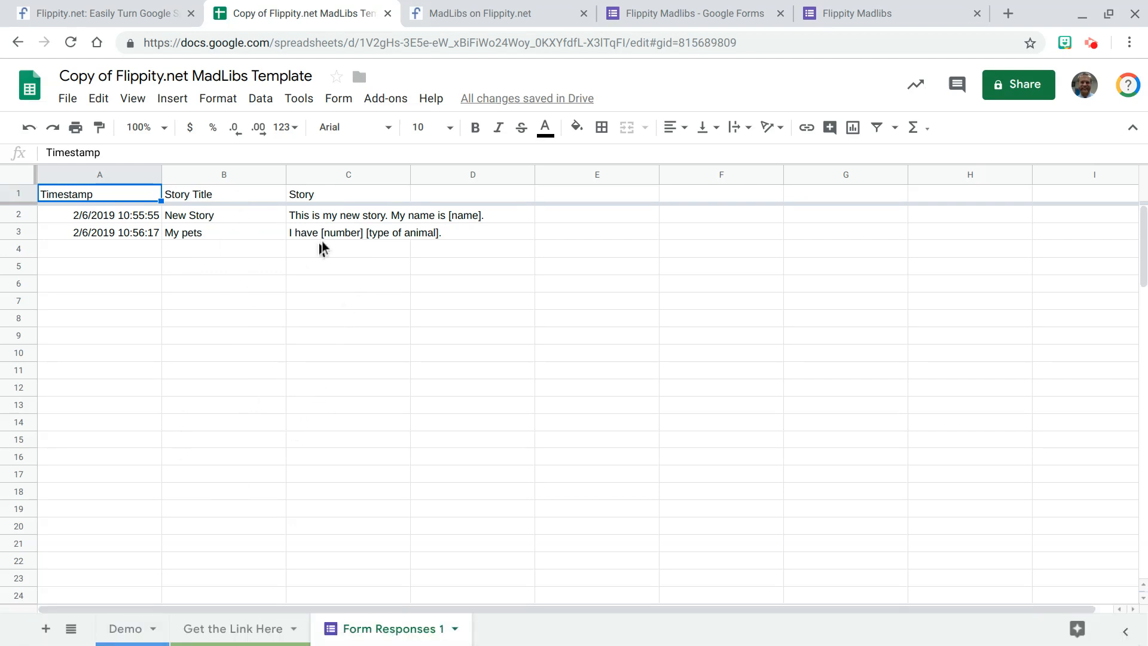
pyautogui.click(127, 627)
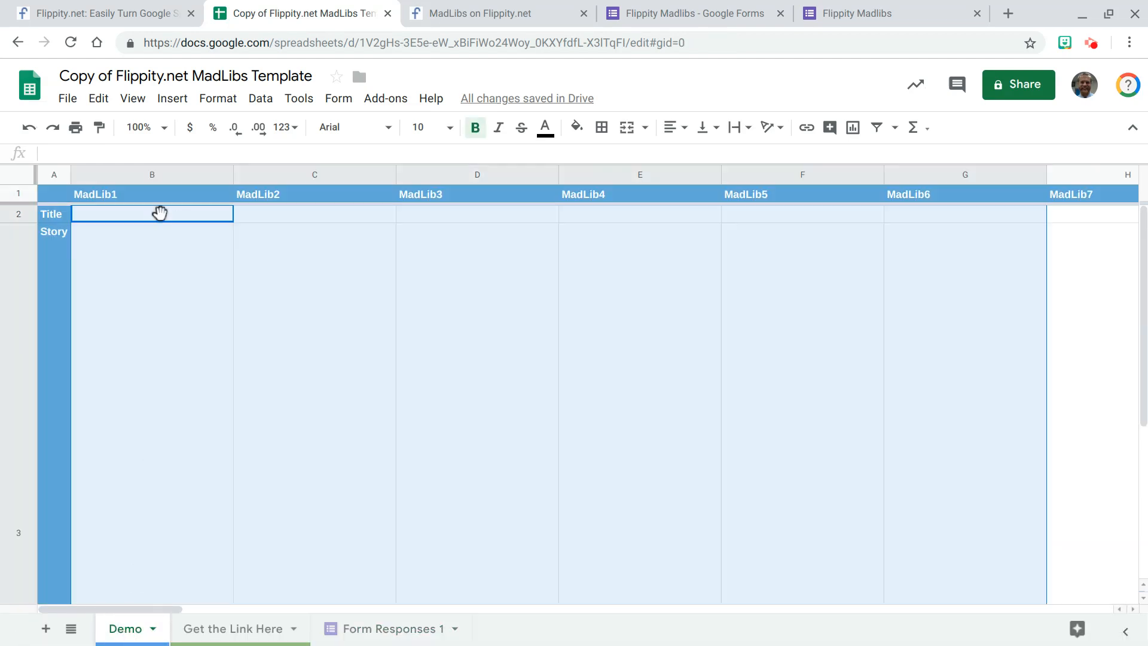
# In cell B2 of the Demo sheet, enter =transpose('Form Responses 1'!B2:C) to pull in all submitted titles and stories.
pyautogui.click(204, 217)
pyautogui.write('=transpose')
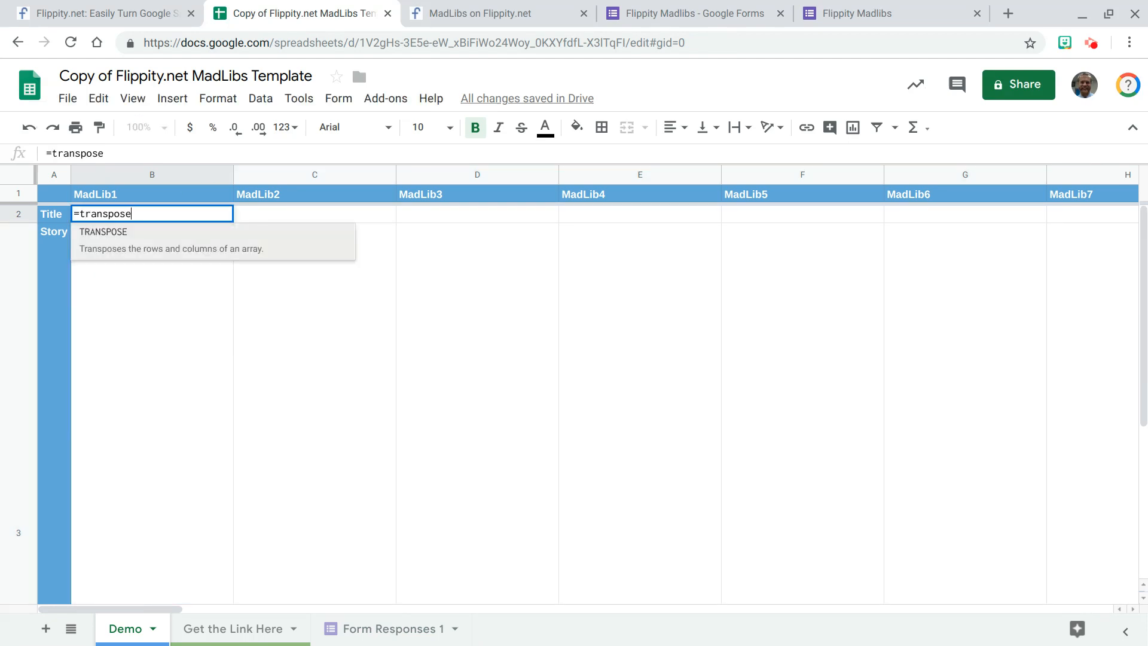
pyautogui.write('(')
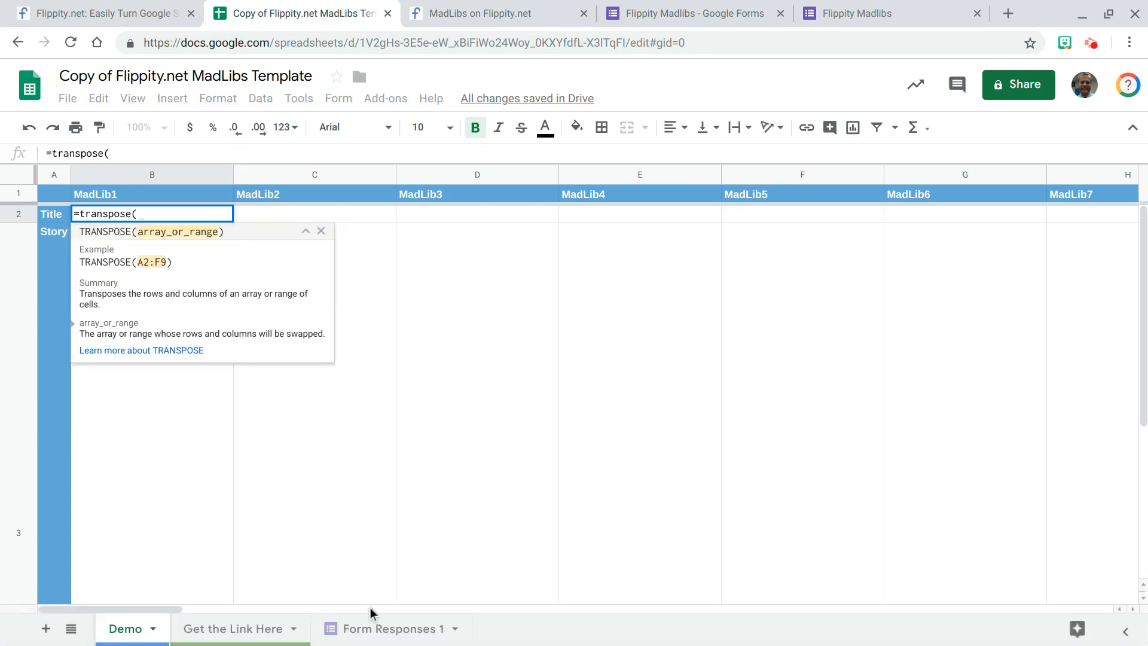
pyautogui.click(371, 628)
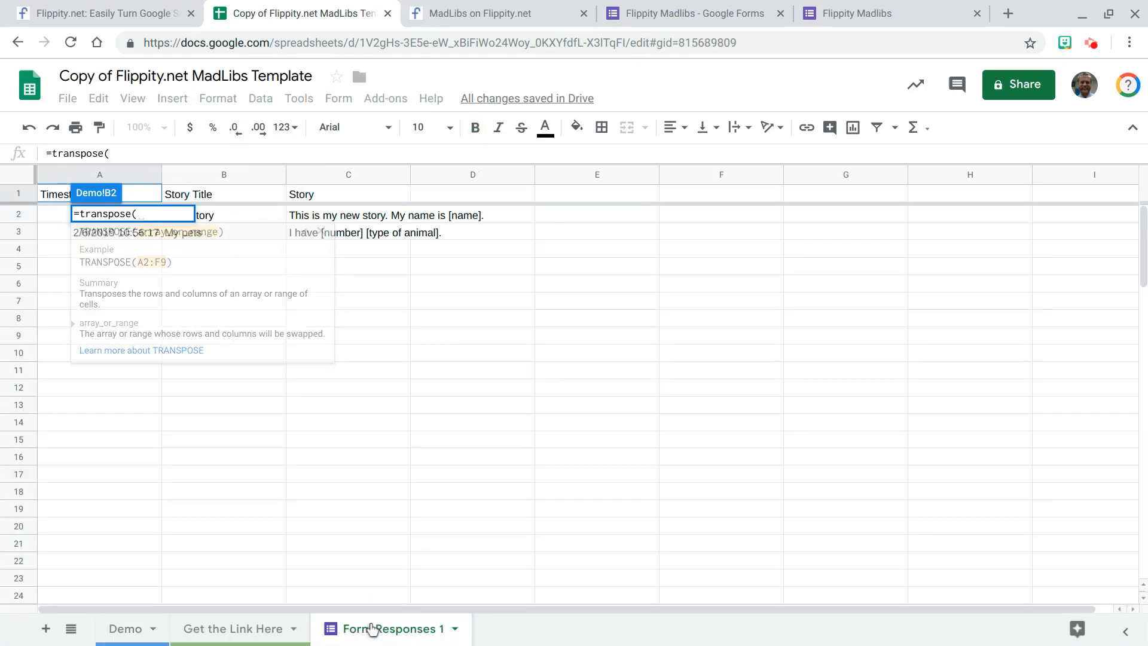
pyautogui.click(264, 214)
pyautogui.moveTo(264, 215); pyautogui.dragTo(336, 391)
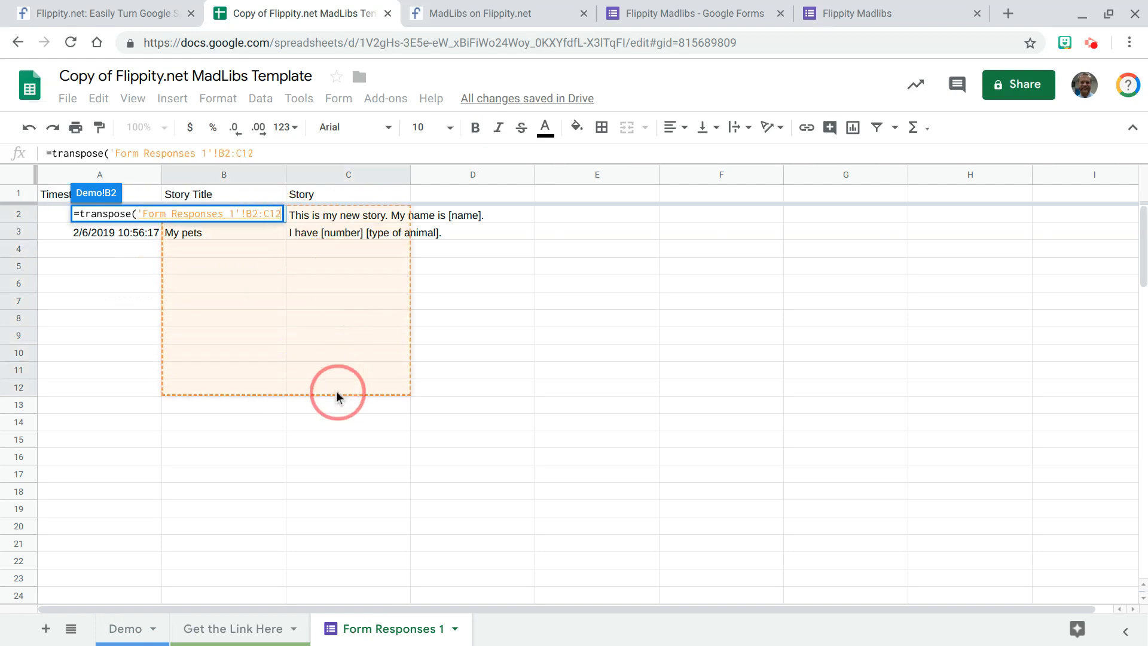
pyautogui.moveTo(336, 391); pyautogui.dragTo(336, 391)
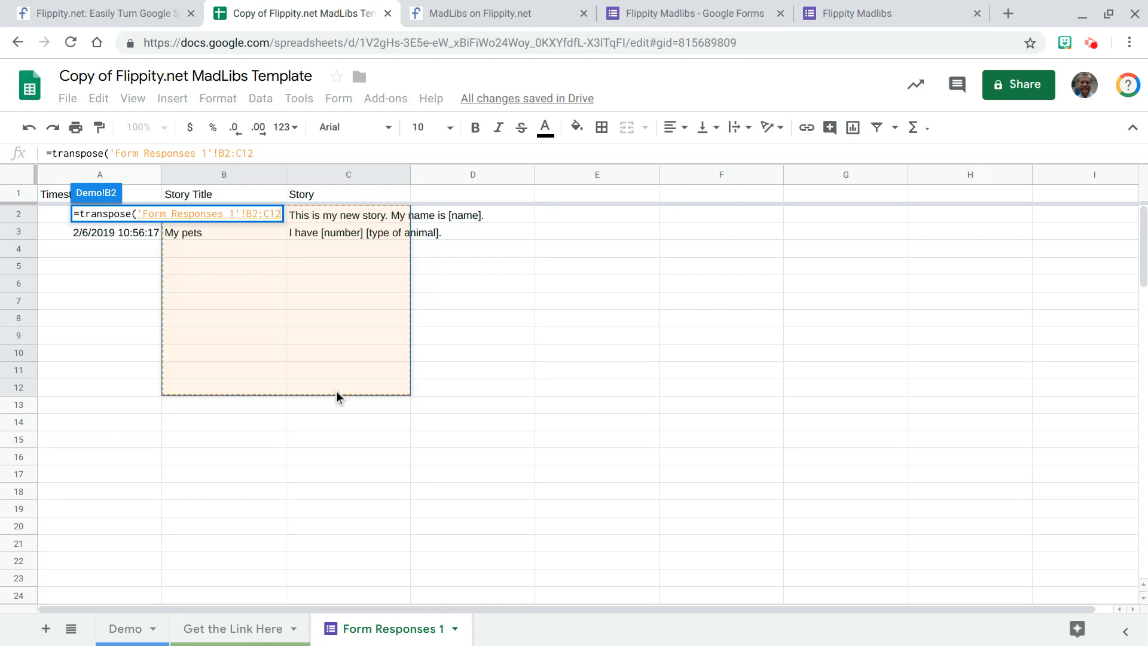
pyautogui.press('BackSpace')
pyautogui.press('BackSpace')
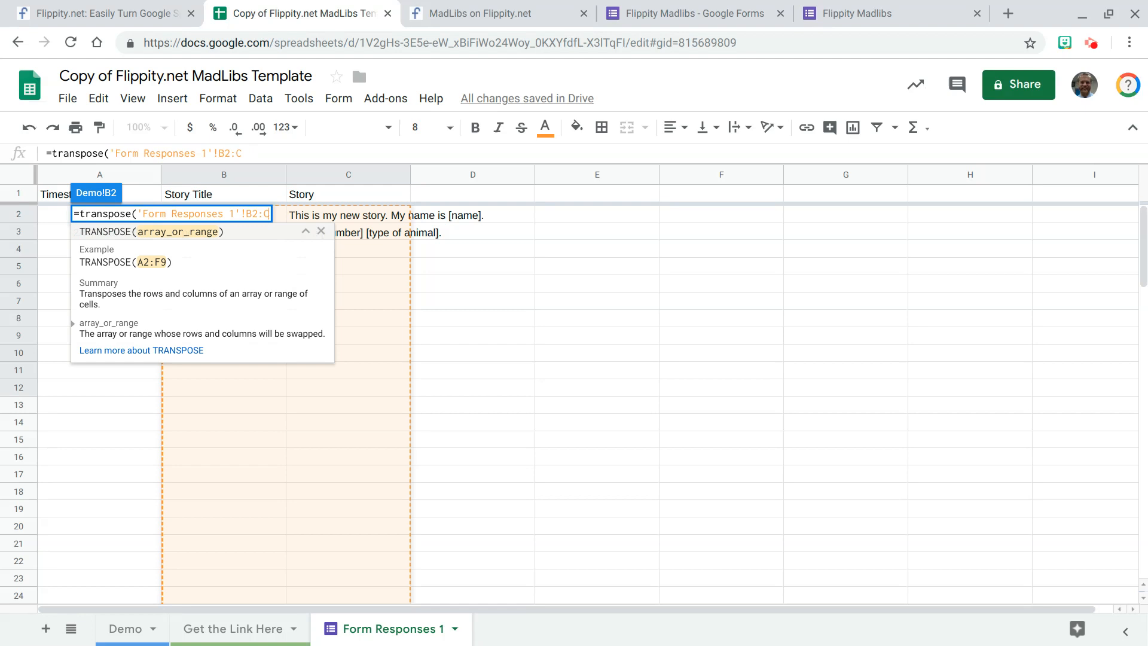
pyautogui.write(')')
pyautogui.press('Return')
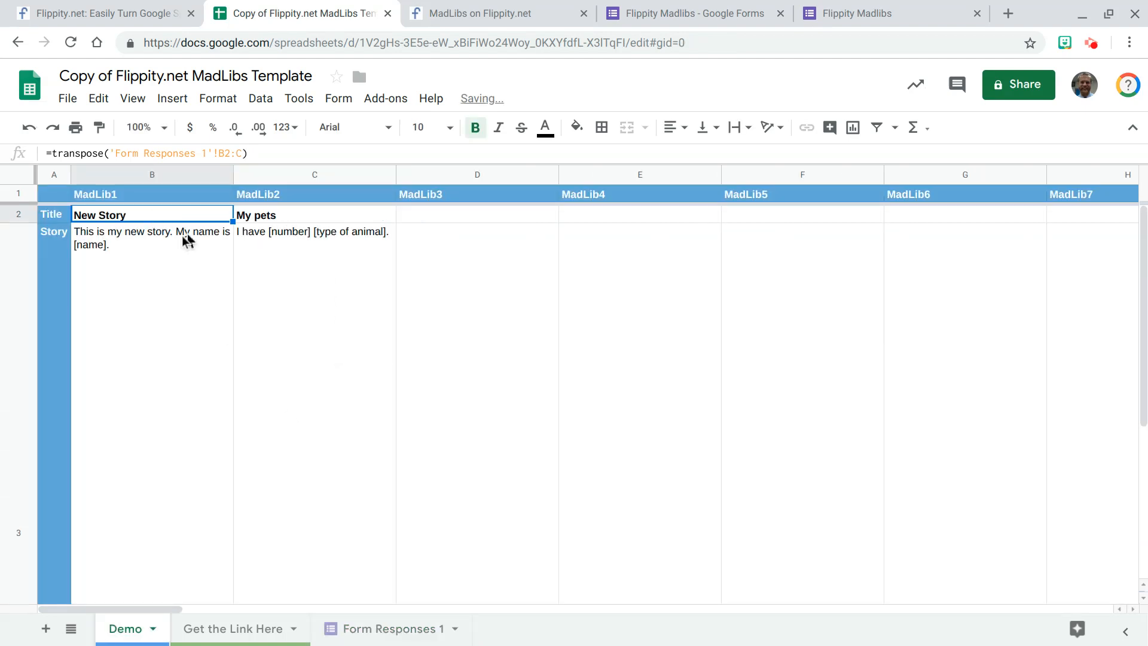
# Reload the published MadLibs page to check its story list, and return to the form's confirmation page.
pyautogui.click(513, 3)
pyautogui.press('F5')
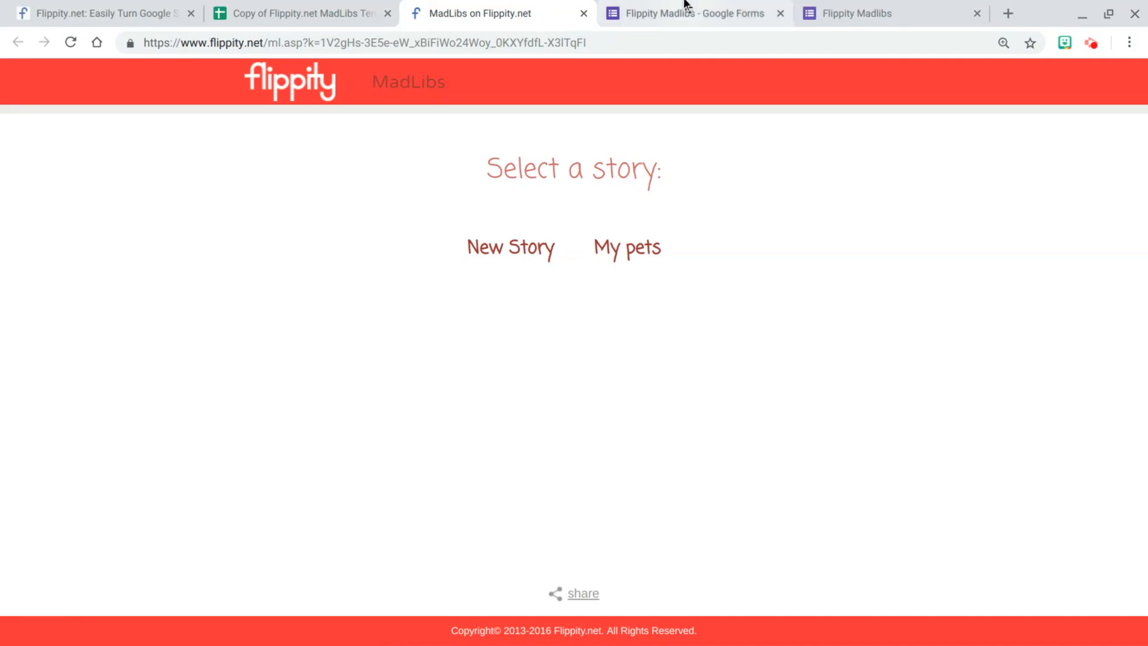
pyautogui.click(812, 18)
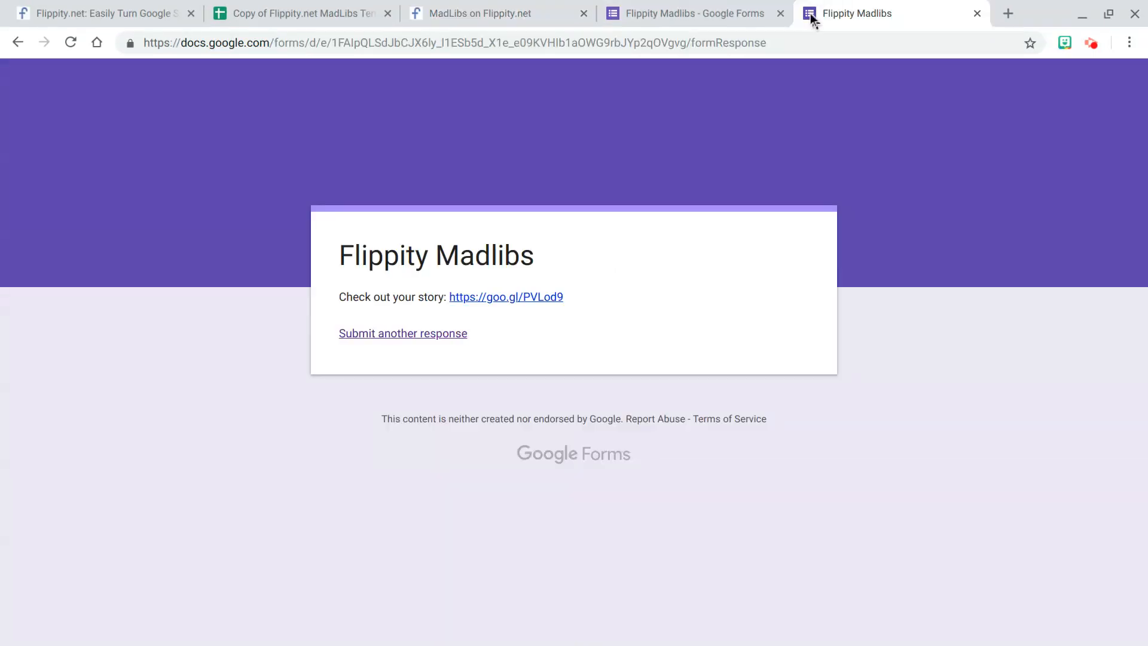
# Submit another response titled "My job" with the story "I work as a/n [occupation]." and open the story link in the confirmation message.
pyautogui.click(435, 333)
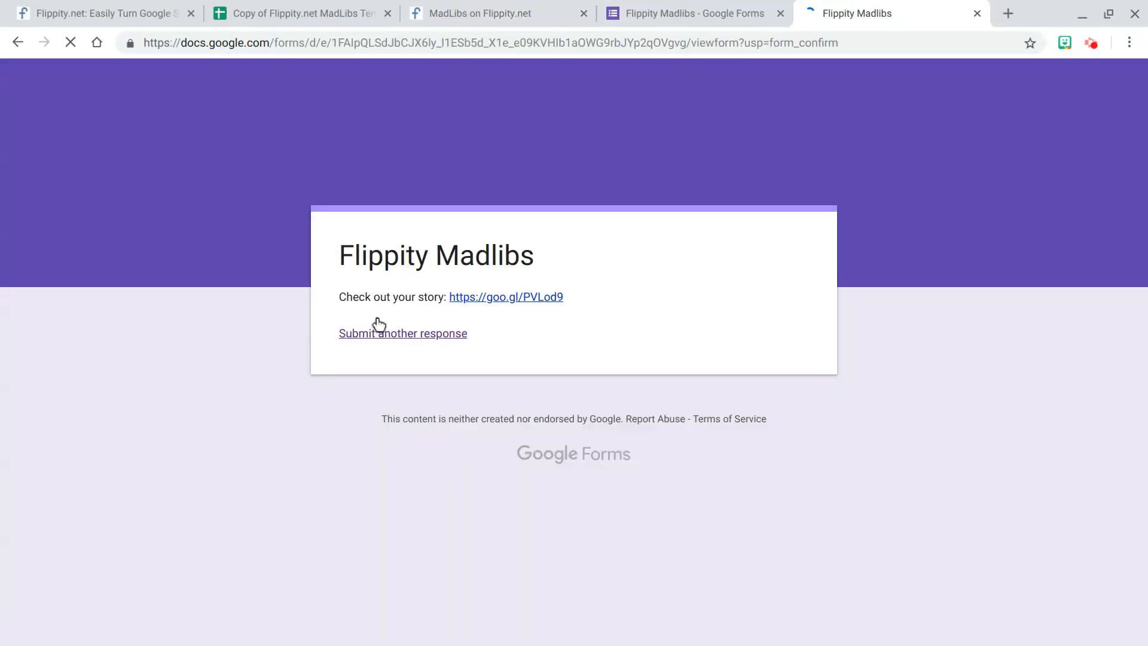
pyautogui.click(369, 352)
pyautogui.write('My job')
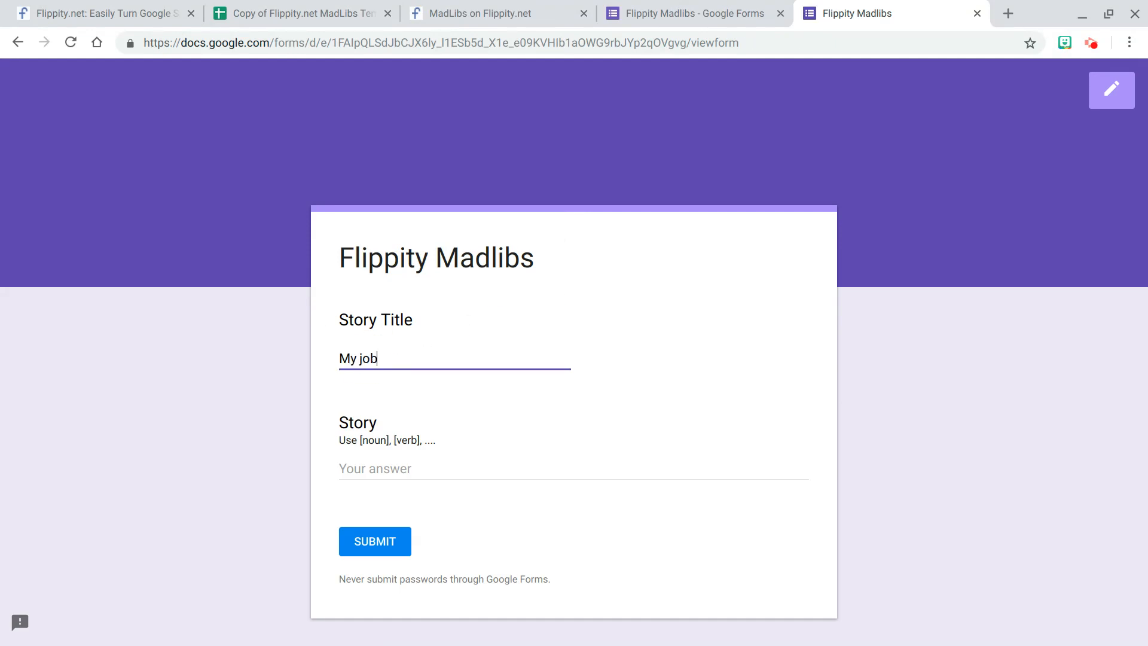
pyautogui.press('Tab')
pyautogui.write('I wo')
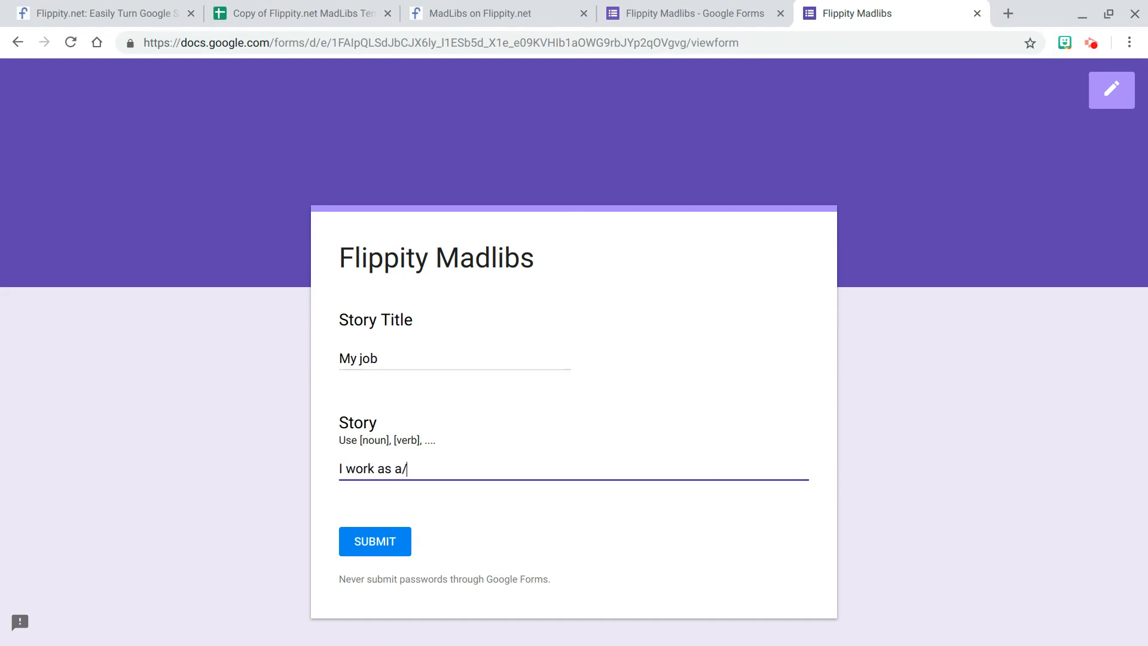
pyautogui.write('rk as a/n [occupation].')
pyautogui.click(364, 542)
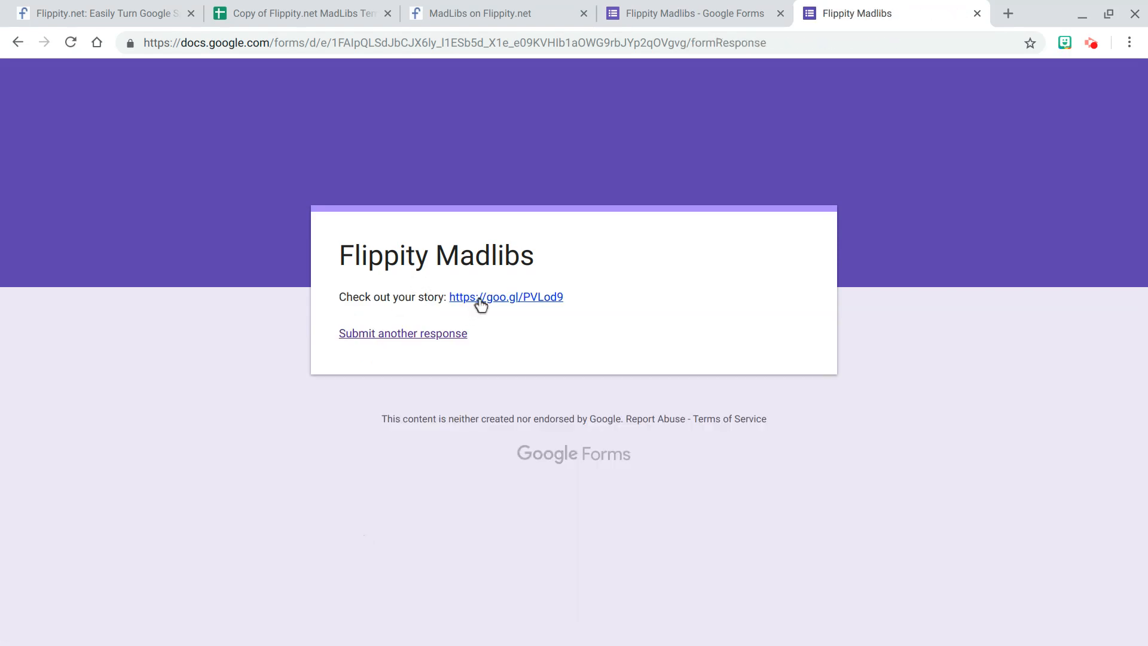
pyautogui.click(481, 304)
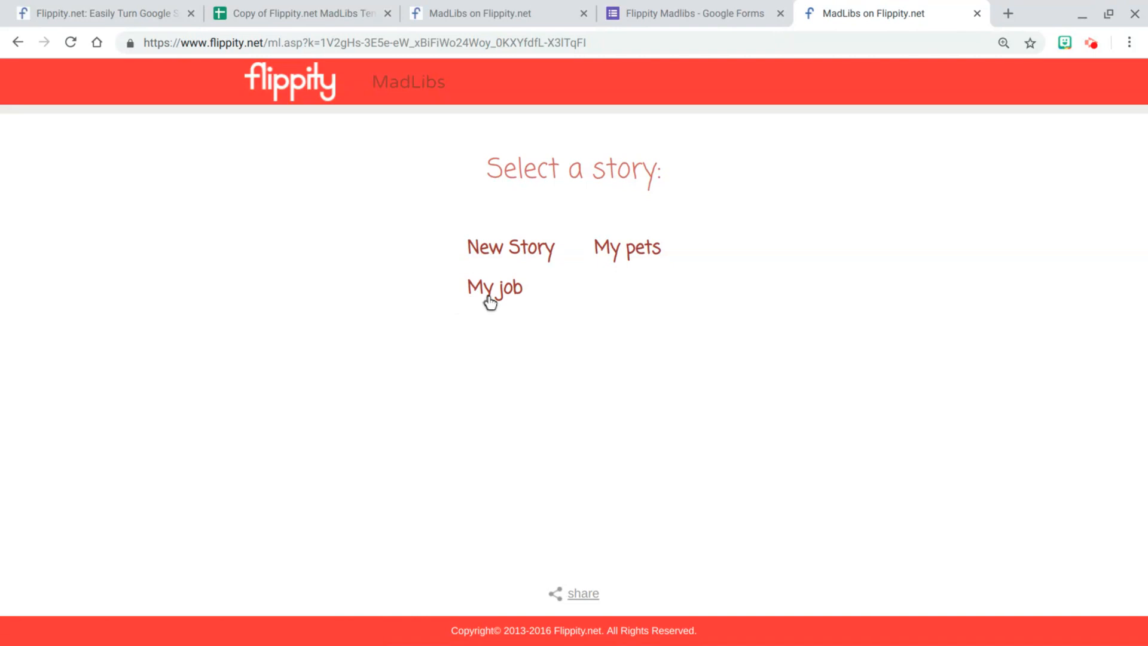
# Play the "My job" story with the occupation "teacher", then close the story page and the form editor.
pyautogui.click(505, 296)
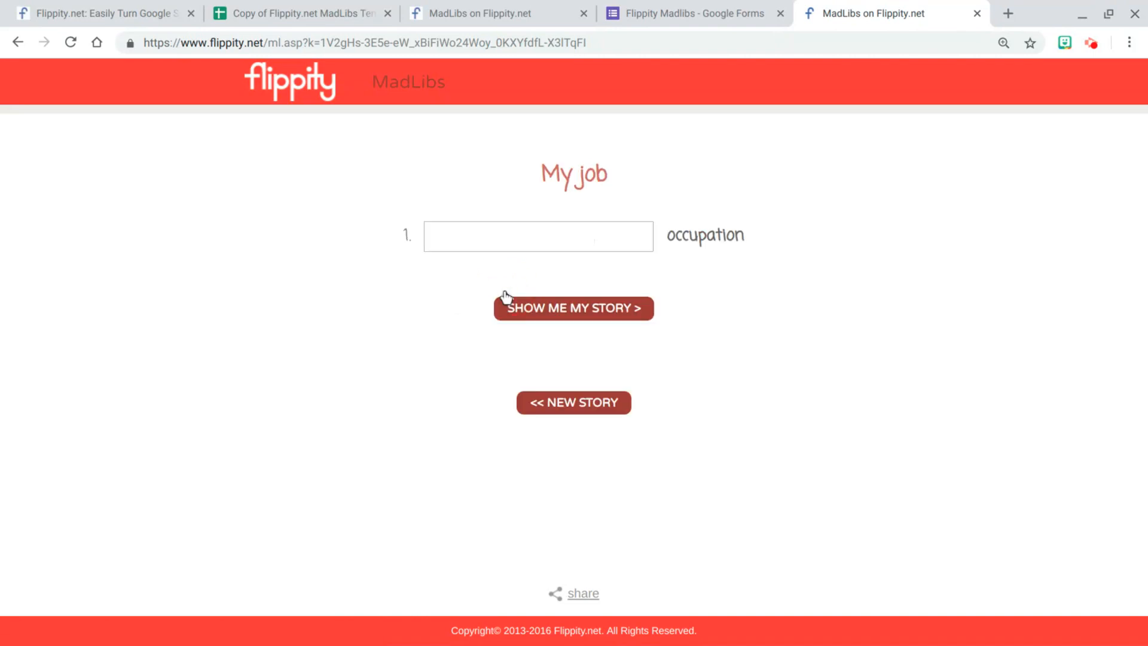
pyautogui.click(506, 236)
pyautogui.write('teacher')
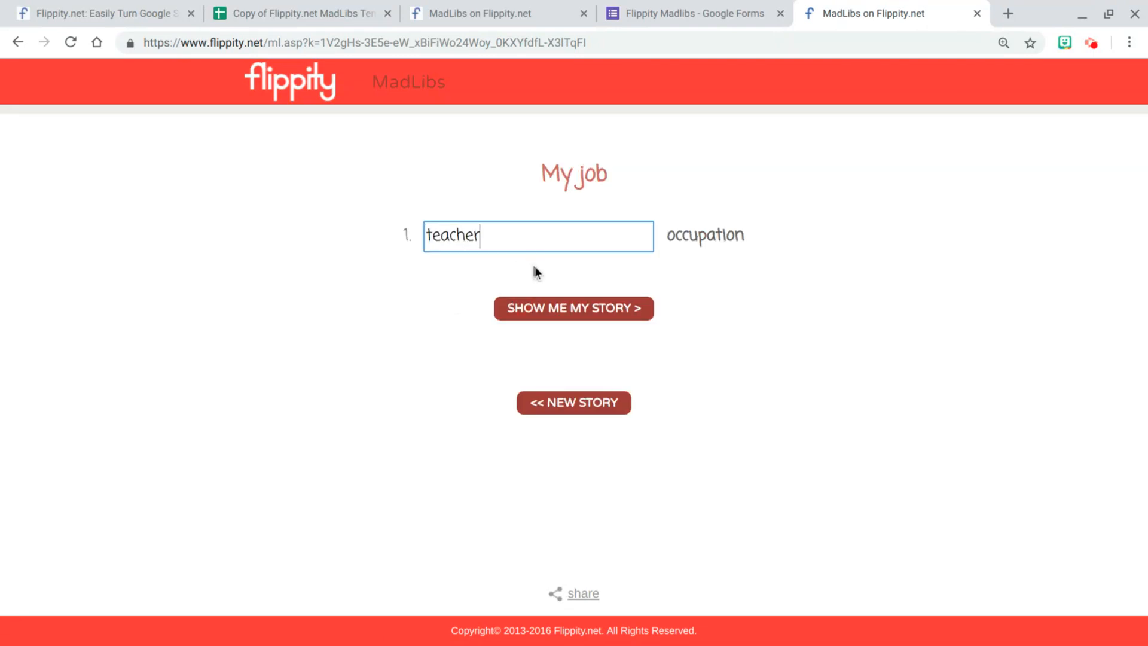
pyautogui.click(561, 306)
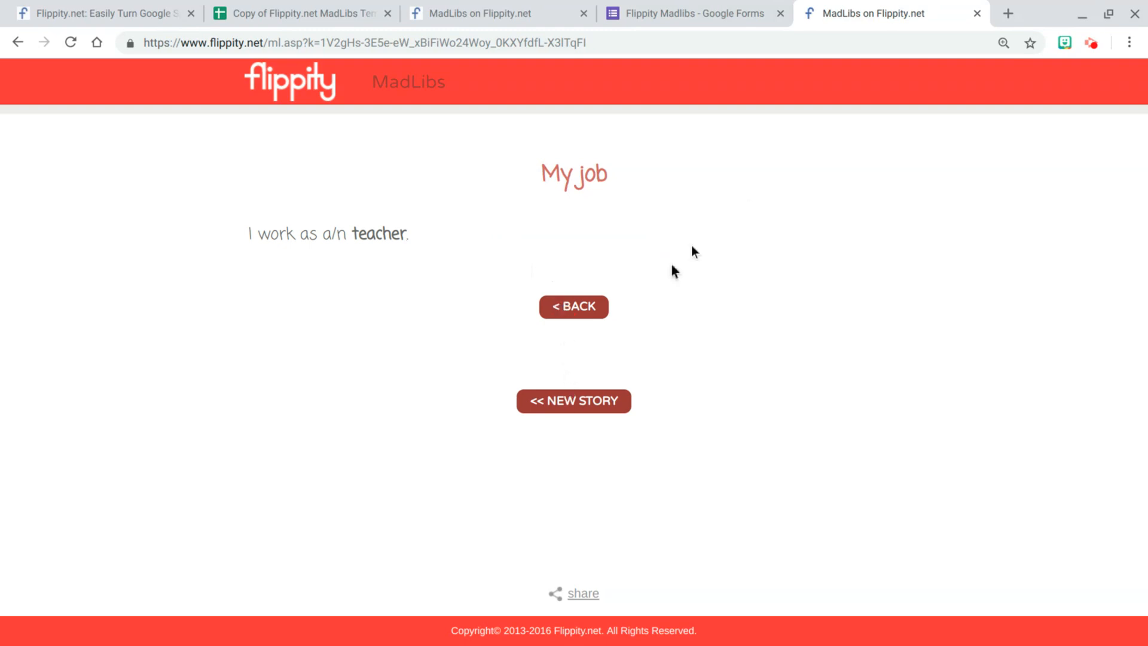
pyautogui.hotkey('ctrl', 'w')
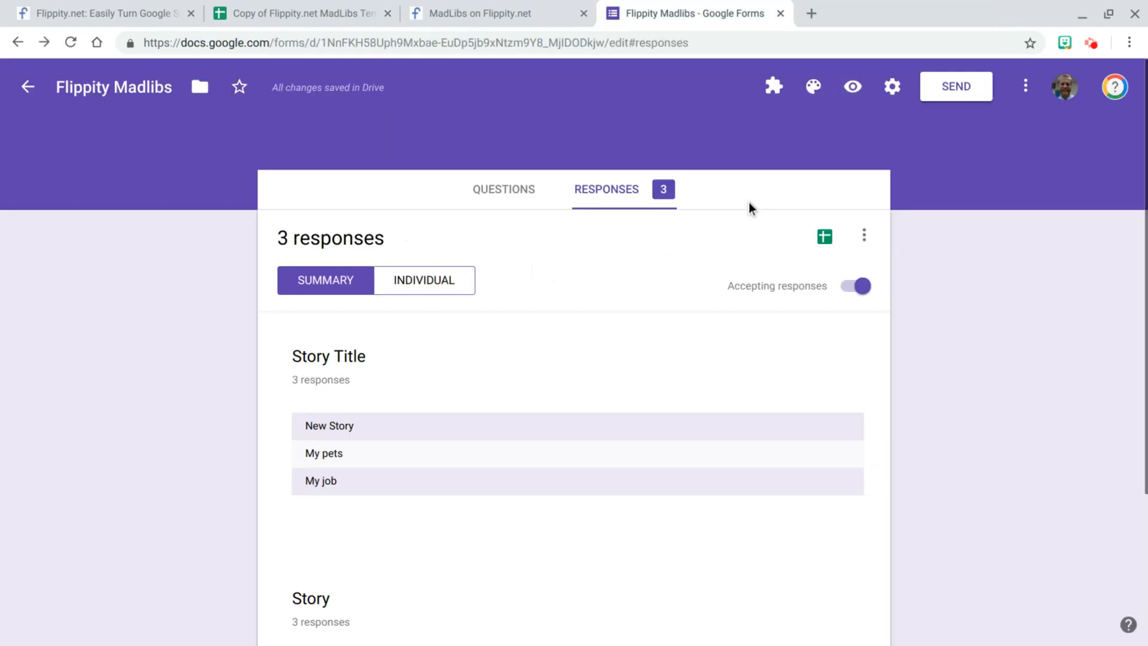
pyautogui.hotkey('ctrl', 'w')
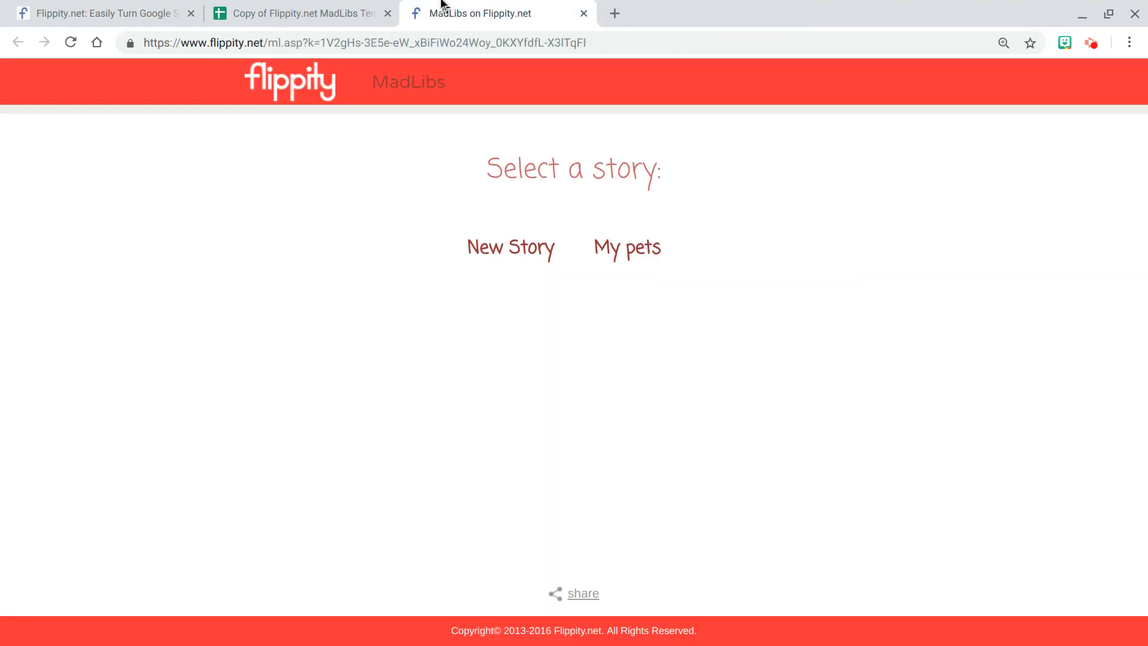
# On the Form Responses 1 sheet of the MadLibs spreadsheet, widen the Story column so its text fits.
pyautogui.click(317, 13)
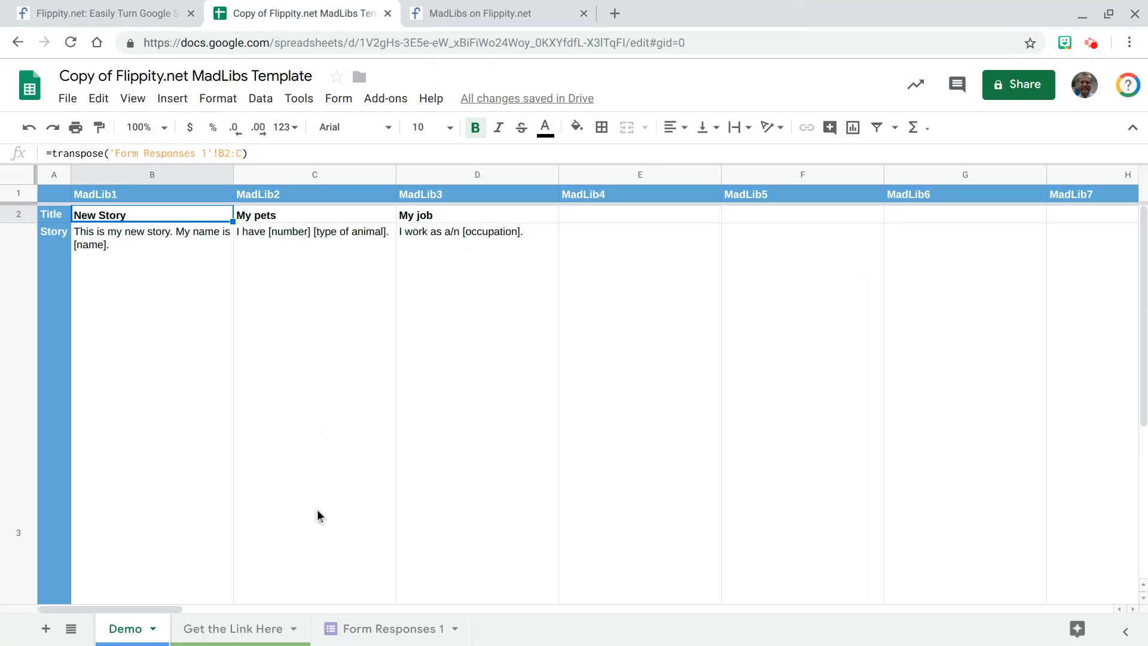
pyautogui.click(374, 639)
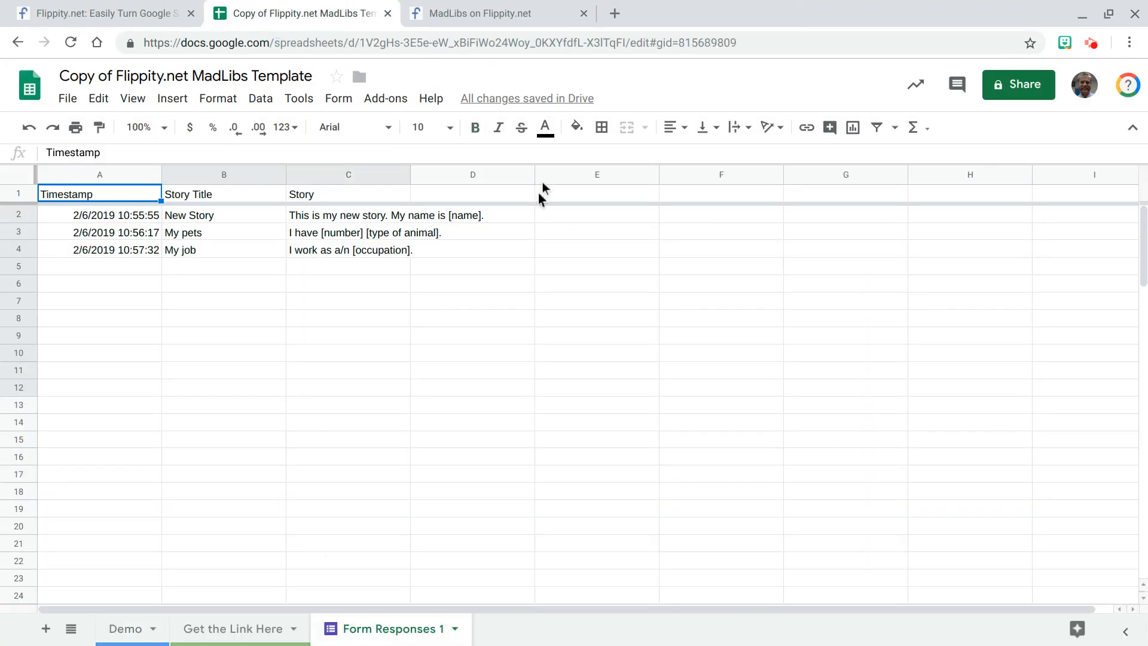
pyautogui.moveTo(410, 173); pyautogui.dragTo(510, 180)
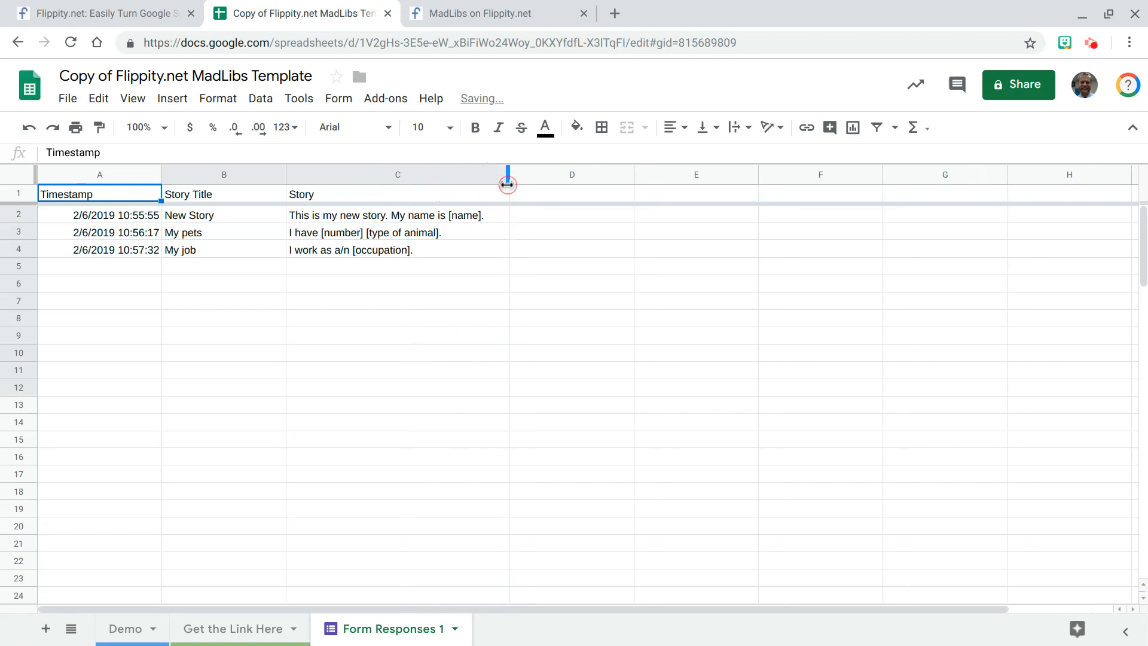
# Mark the "New Story" and "My job" responses as approved with an x in cells D2 and D4.
pyautogui.click(569, 217)
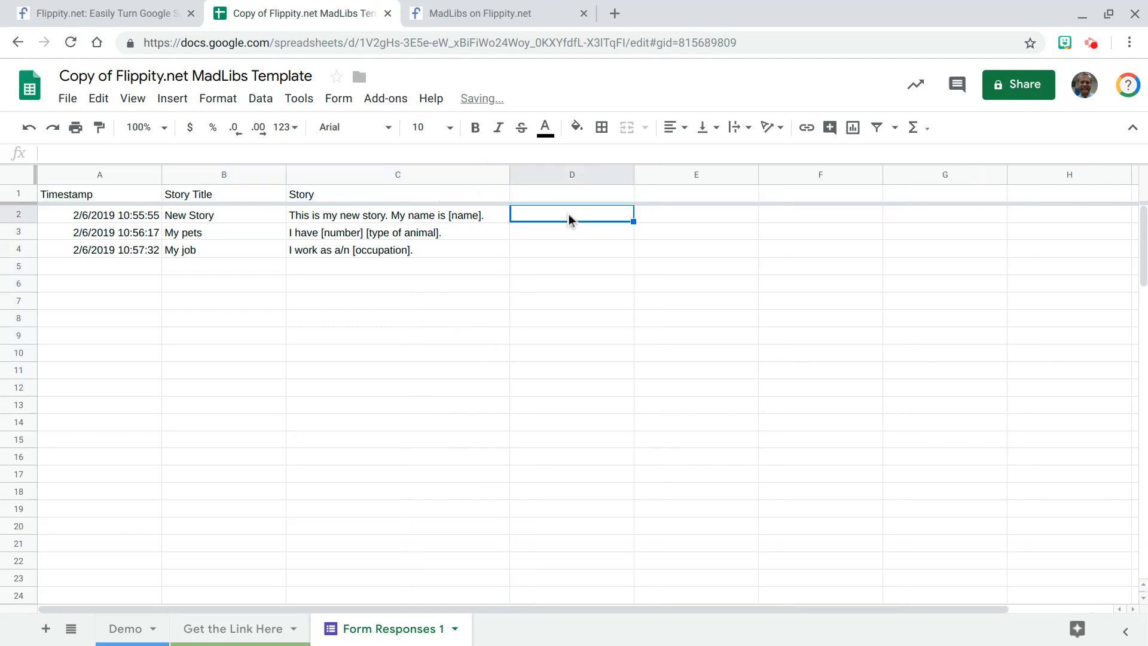
pyautogui.write('x')
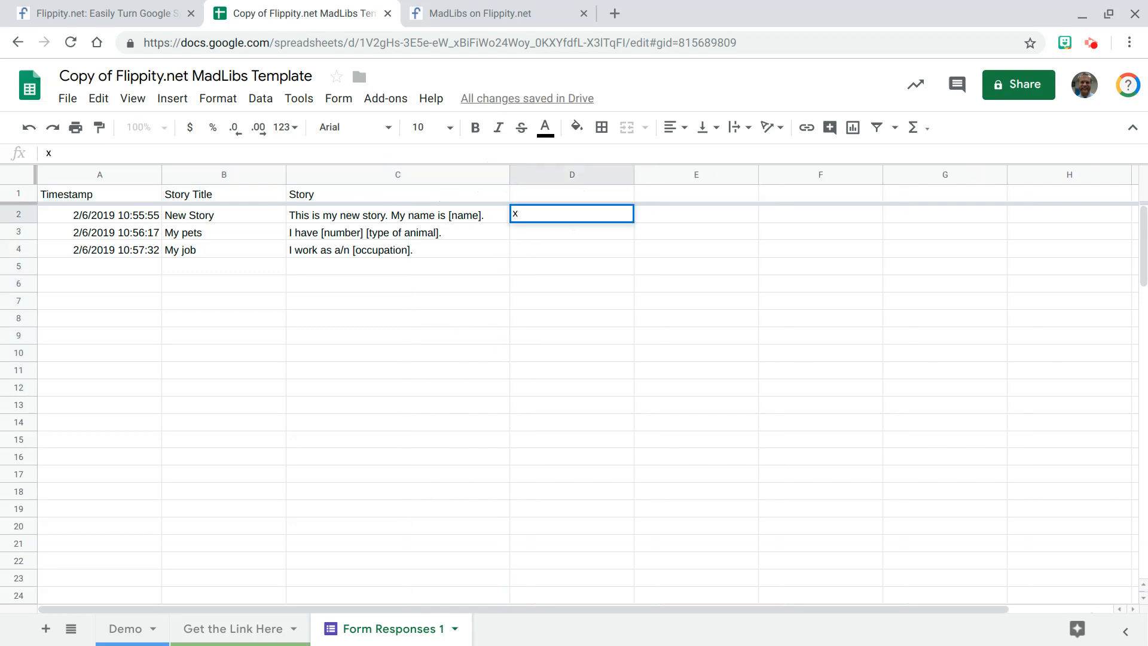
pyautogui.press('Return')
pyautogui.press('Down')
pyautogui.write('x')
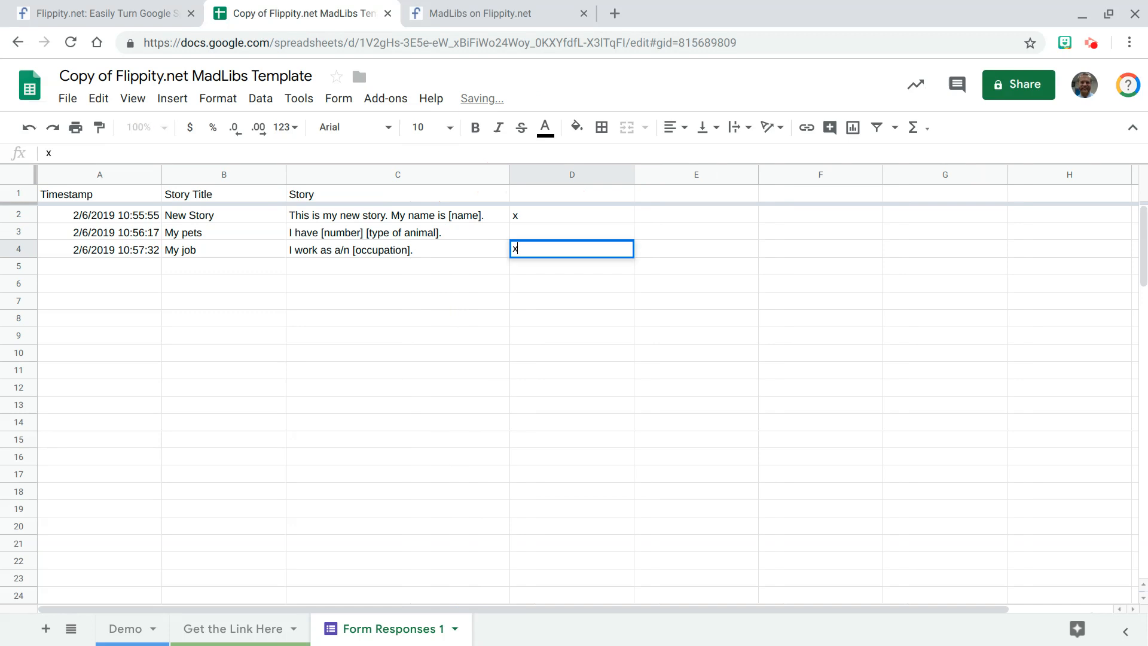
pyautogui.press('Return')
# Change the formula in cell B2 of the Demo sheet to =transpose(filter('Form Responses 1'!B2:C,'Form Responses 1'!D2:D="x")).
pyautogui.click(140, 630)
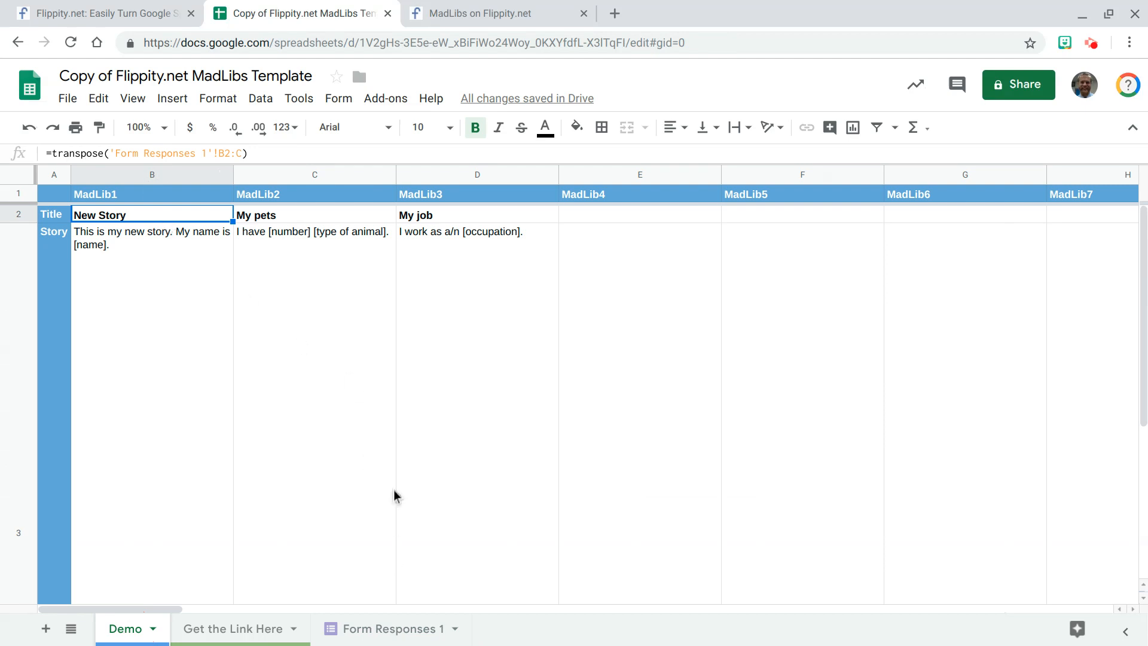
pyautogui.click(111, 154)
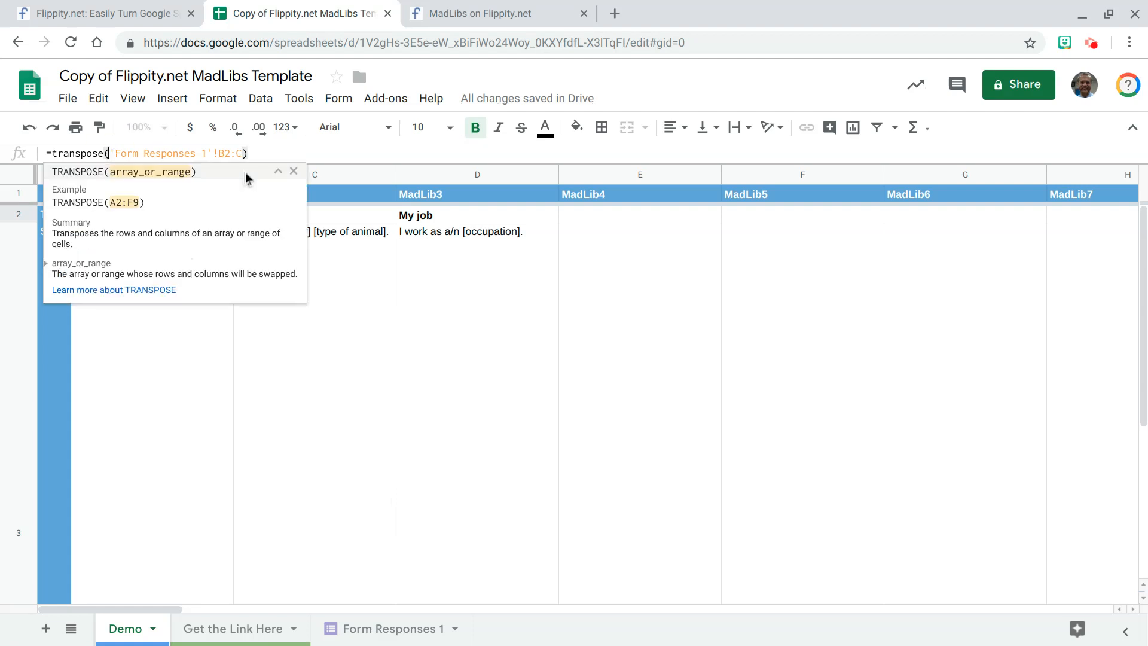
pyautogui.write('filter(')
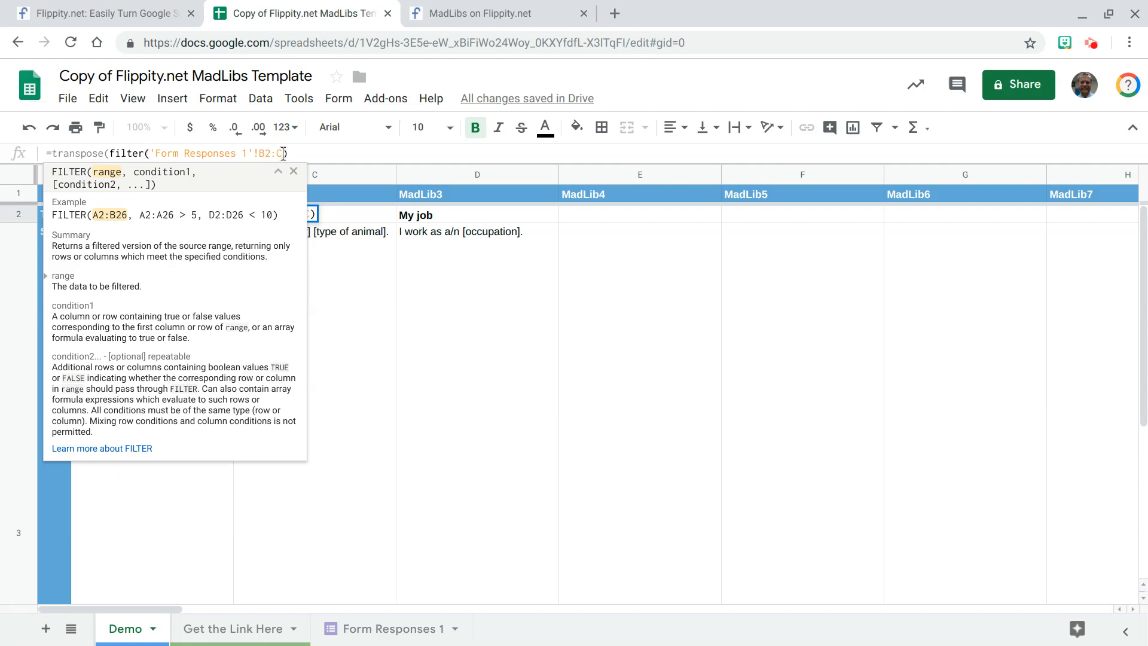
pyautogui.write(',')
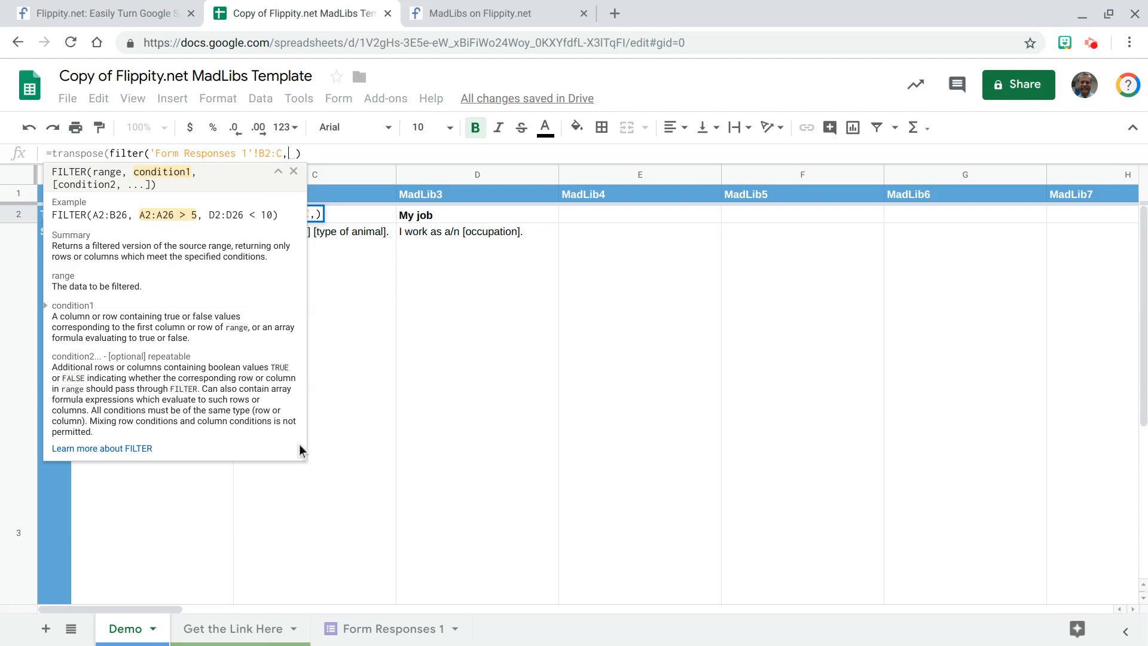
pyautogui.click(354, 627)
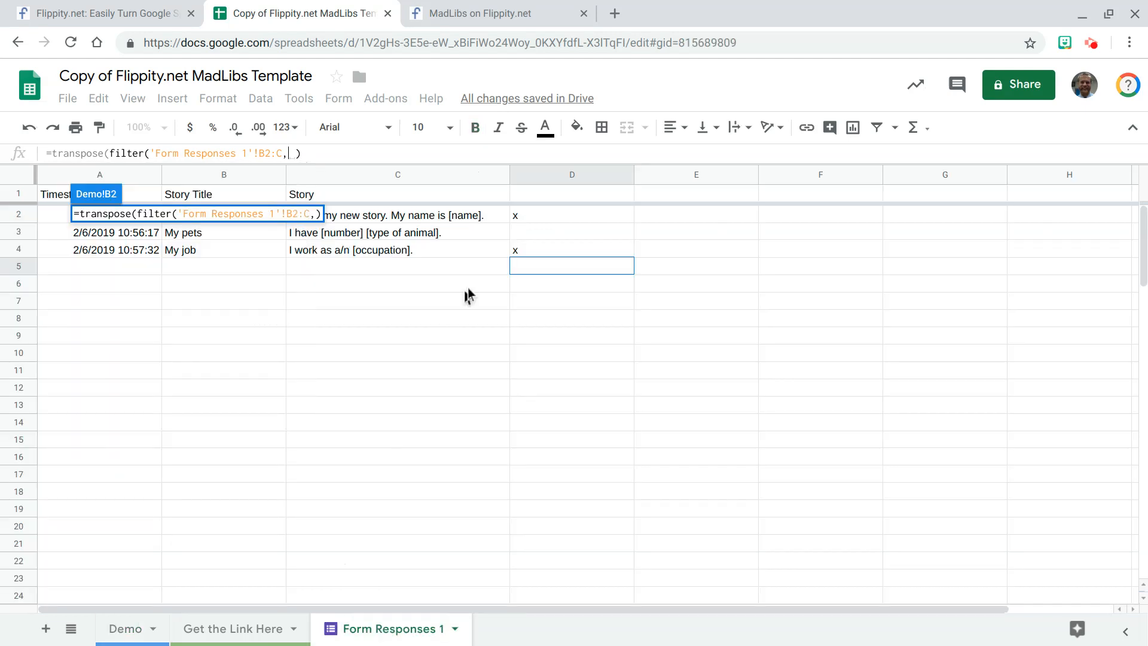
pyautogui.moveTo(548, 223); pyautogui.dragTo(538, 327)
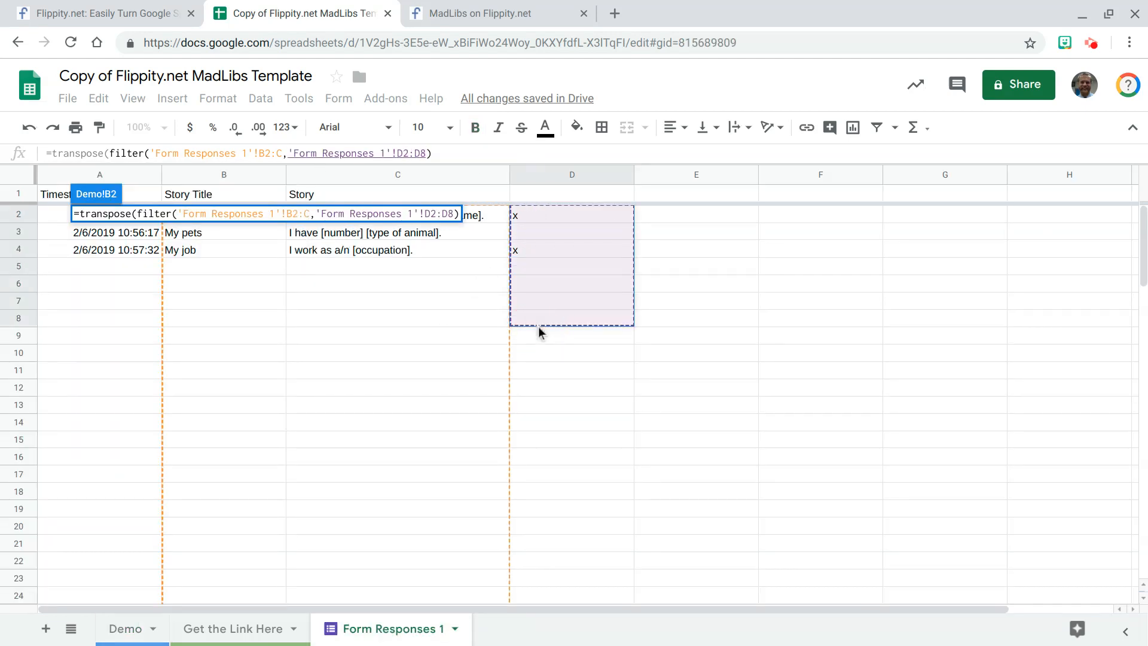
pyautogui.press('BackSpace')
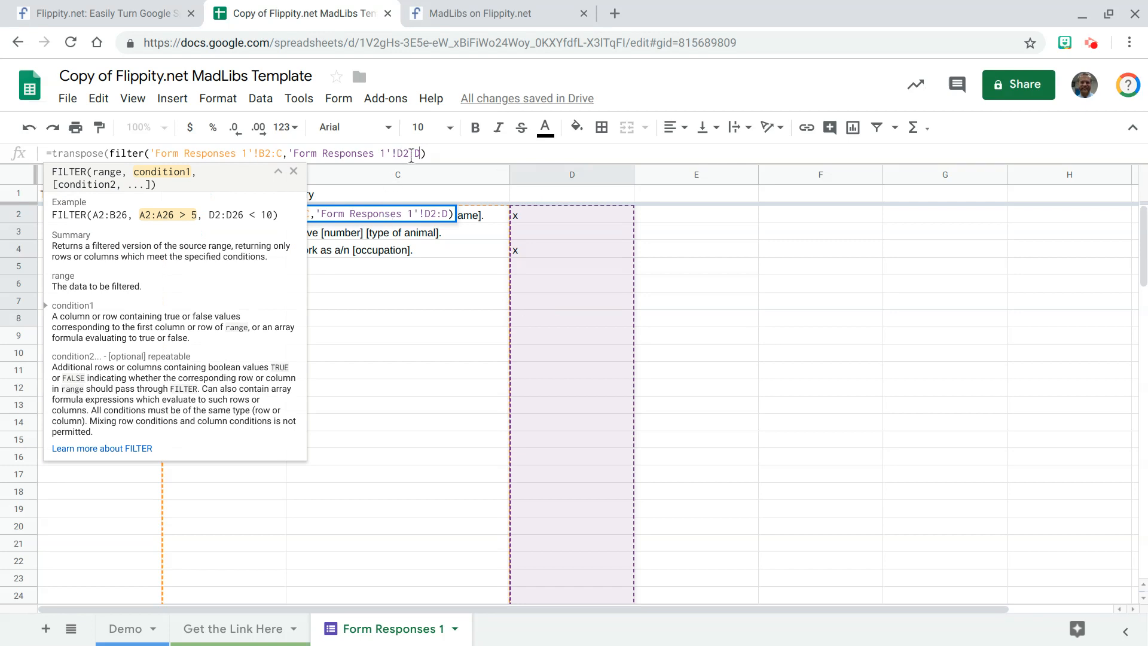
pyautogui.write('="x"')
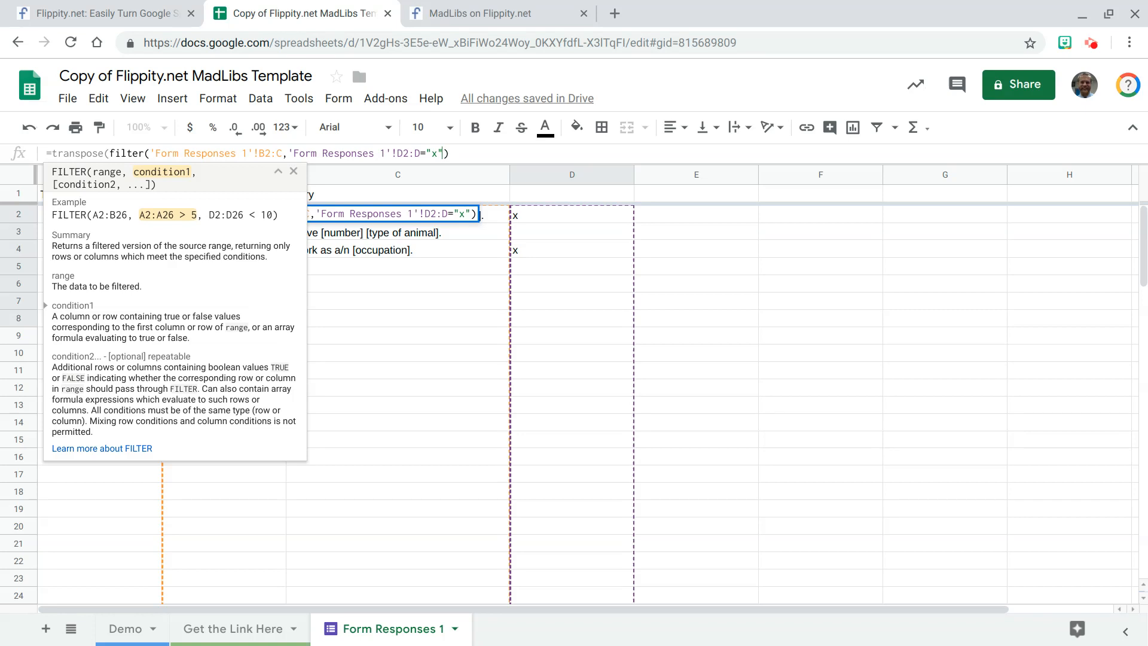
pyautogui.write(')')
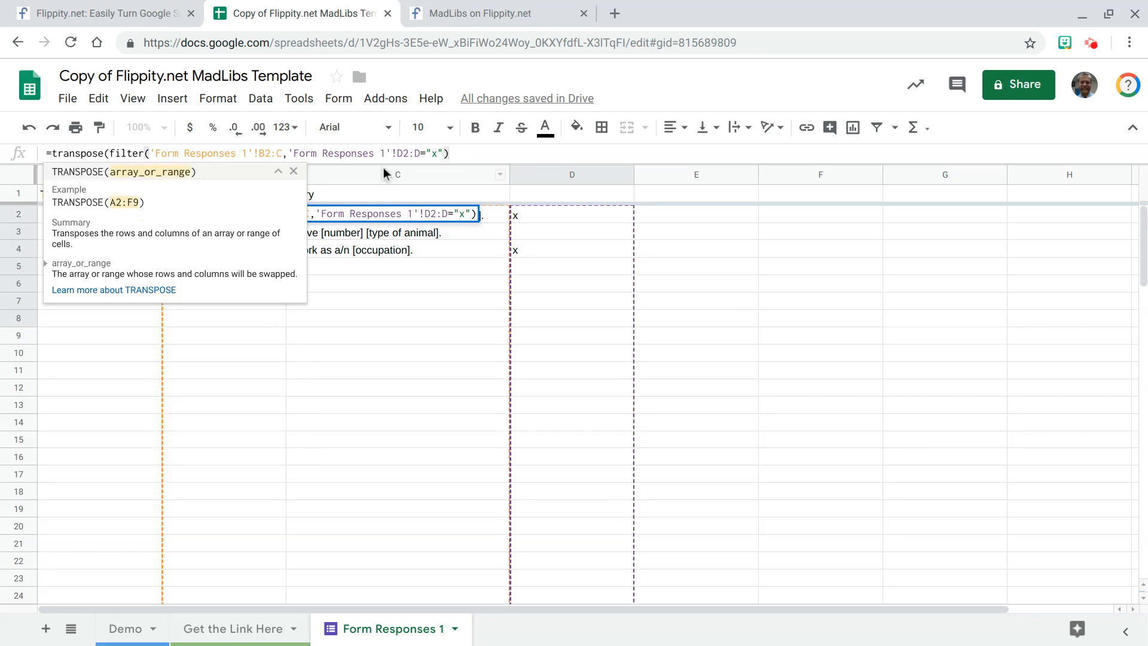
pyautogui.write(')')
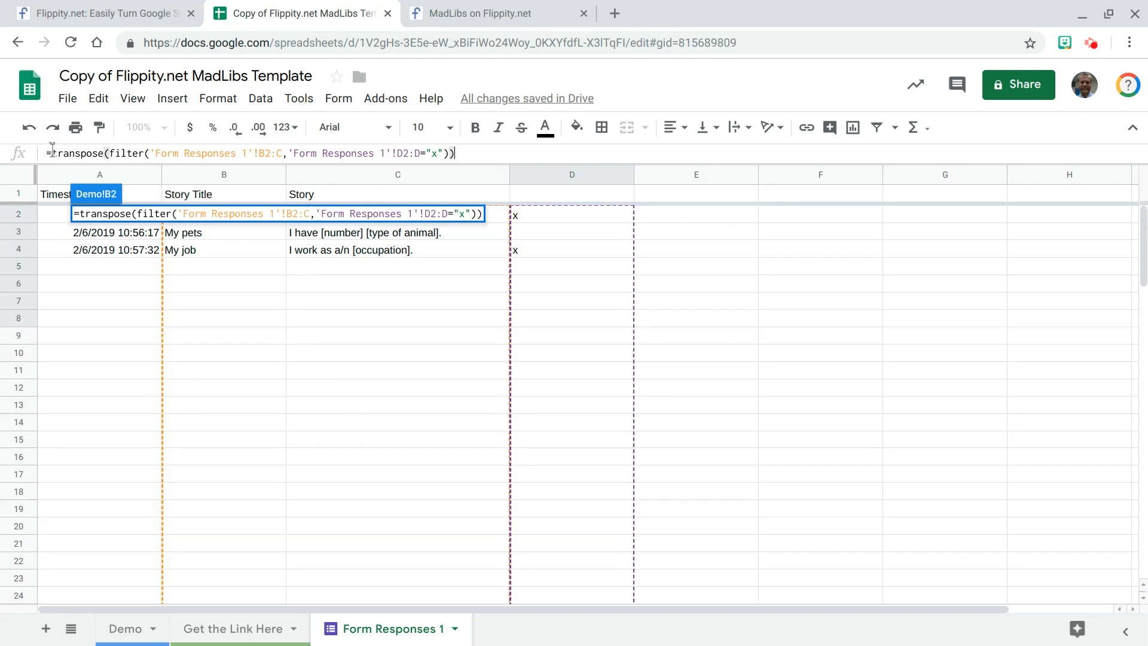
pyautogui.press('Return')
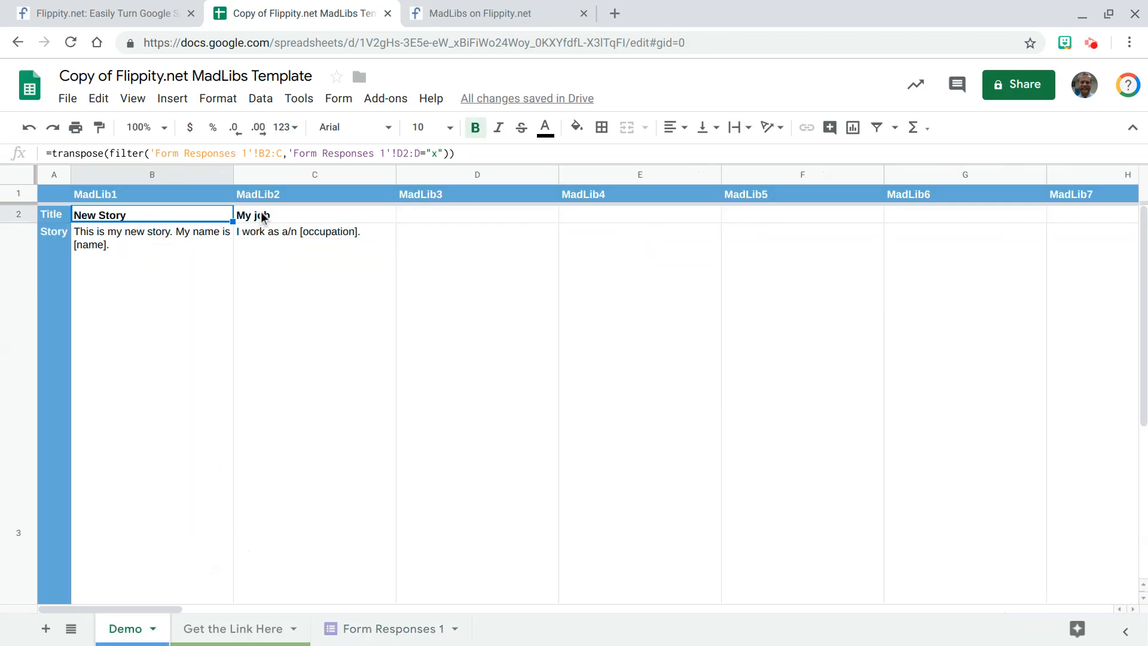
# On the Form Responses 1 sheet, remove the x from D4 for "My job" and enter x in D3 for "My pets".
pyautogui.click(366, 624)
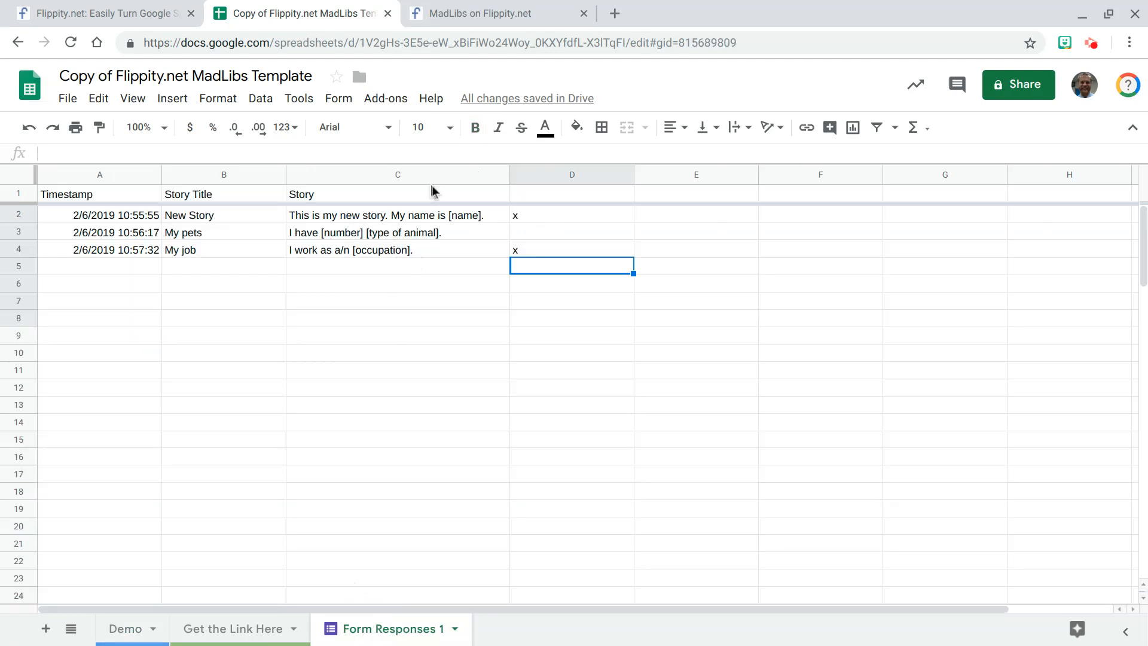
pyautogui.click(522, 251)
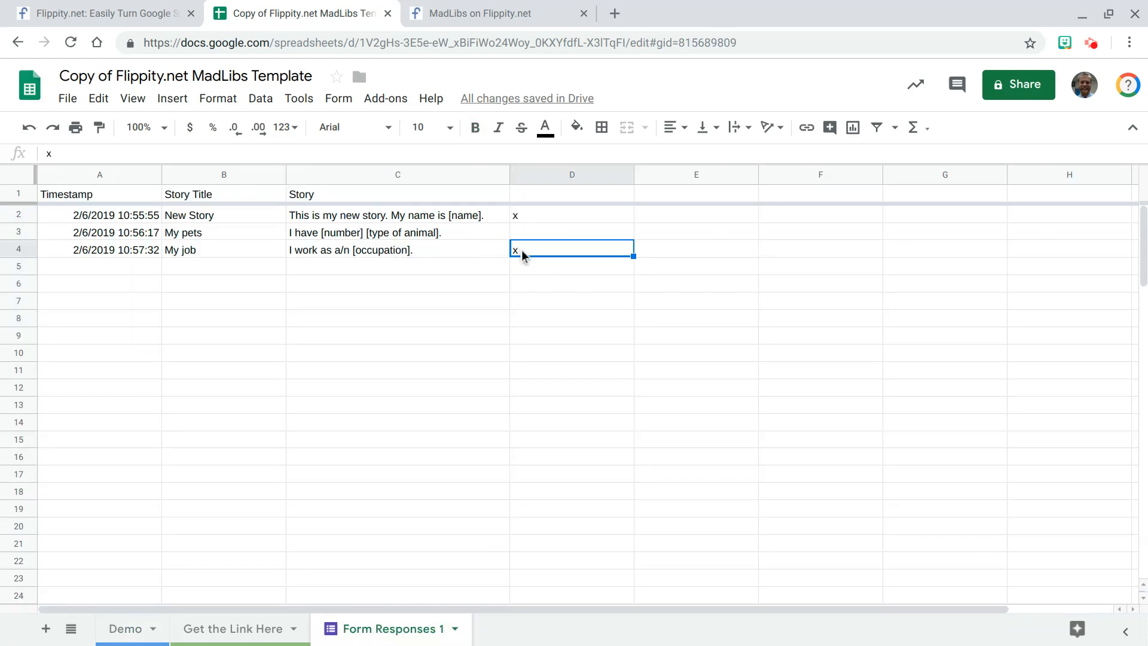
pyautogui.press('Delete')
pyautogui.press('Up')
pyautogui.write('x')
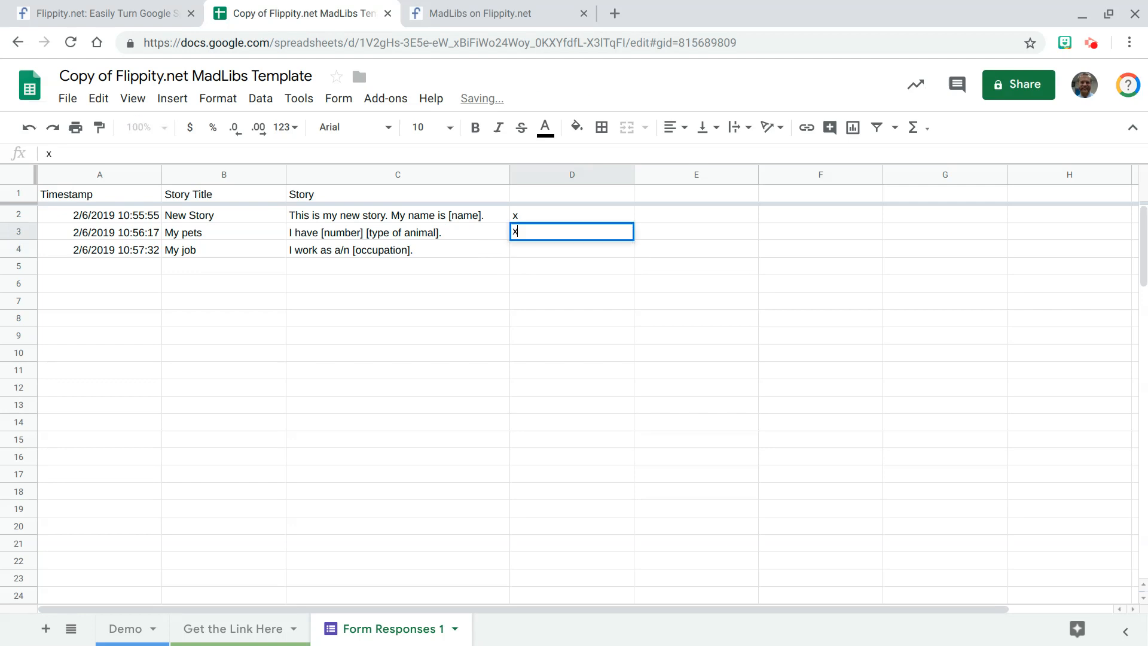
pyautogui.press('Return')
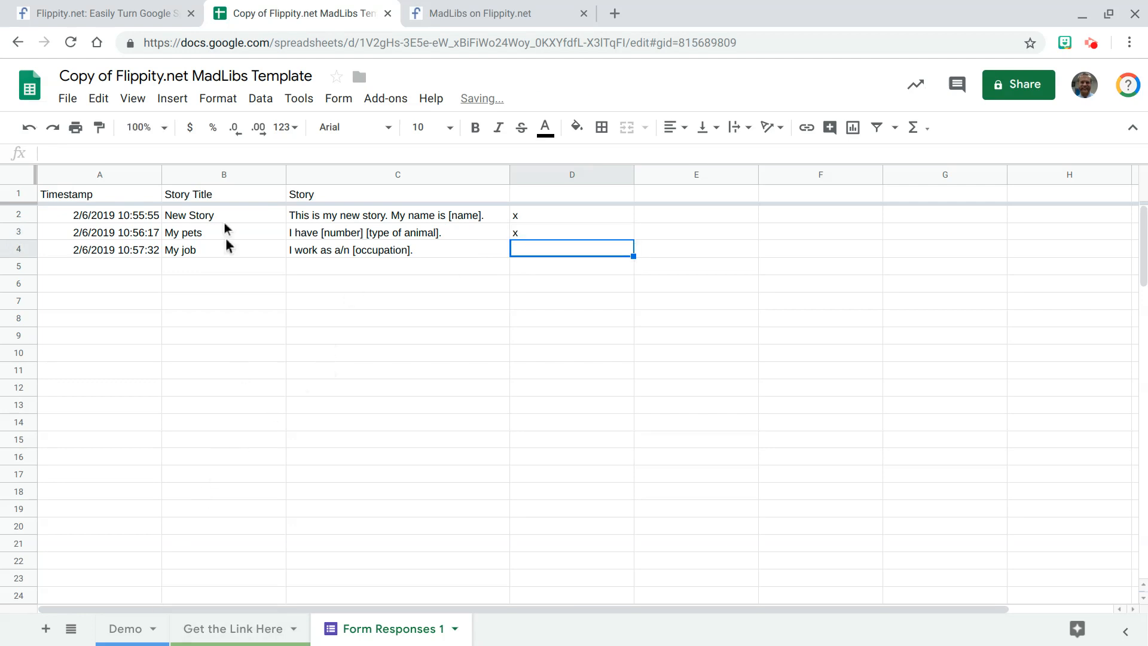
# Check the filtered stories on the Demo sheet and reload the published MadLibs page.
pyautogui.click(124, 629)
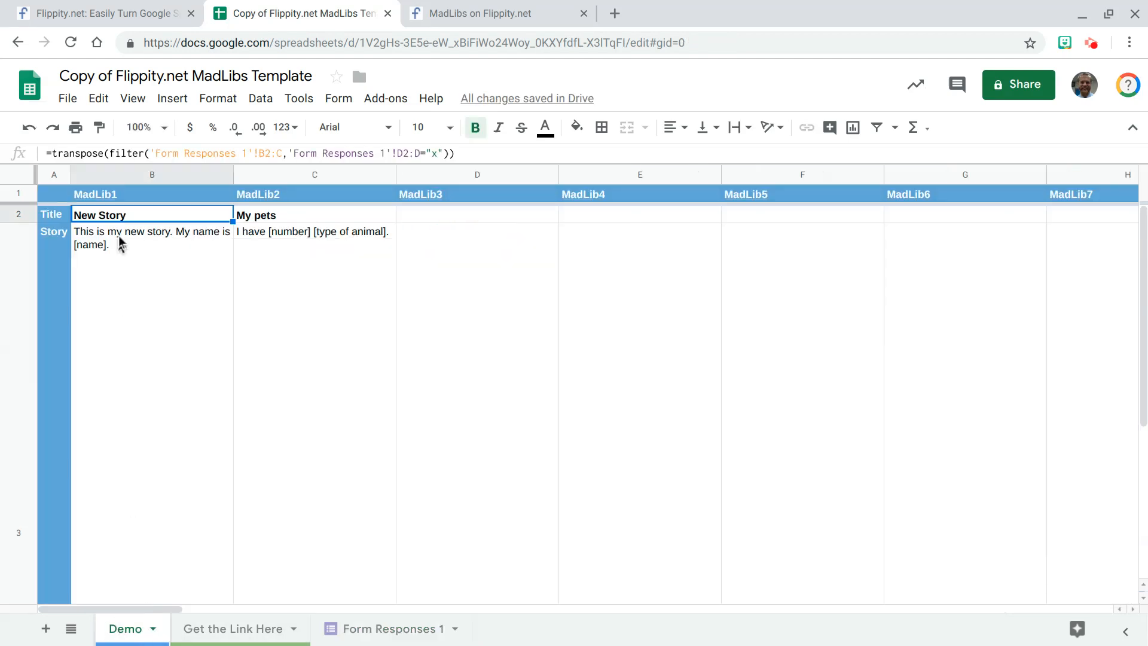
pyautogui.click(494, 5)
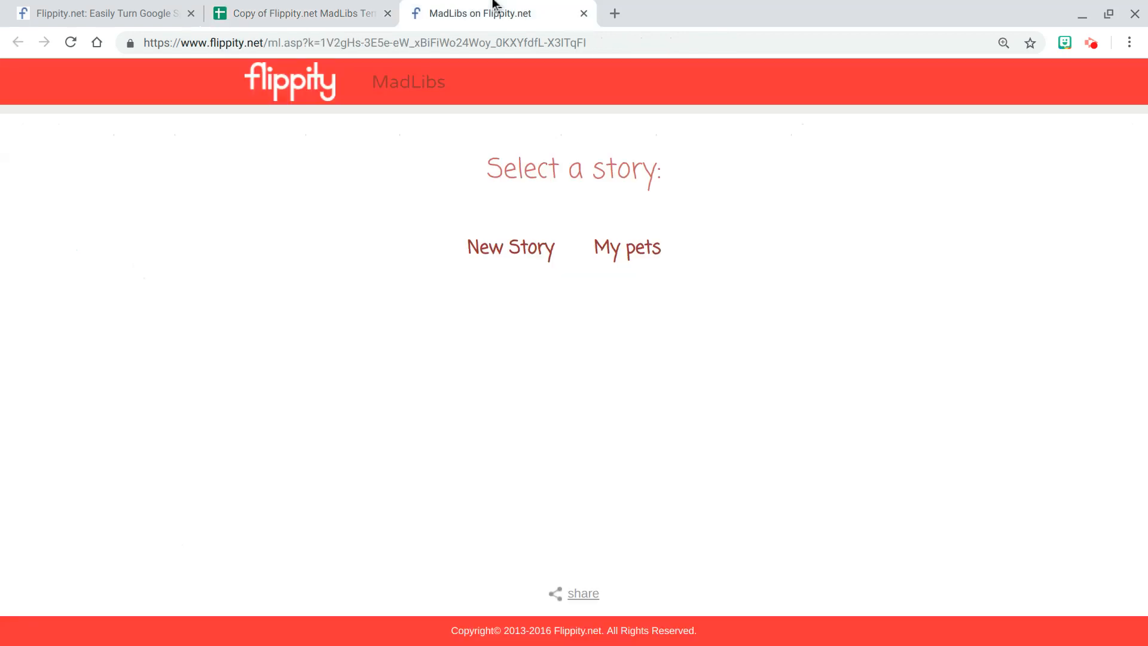
pyautogui.hotkey('ctrl', 'r')
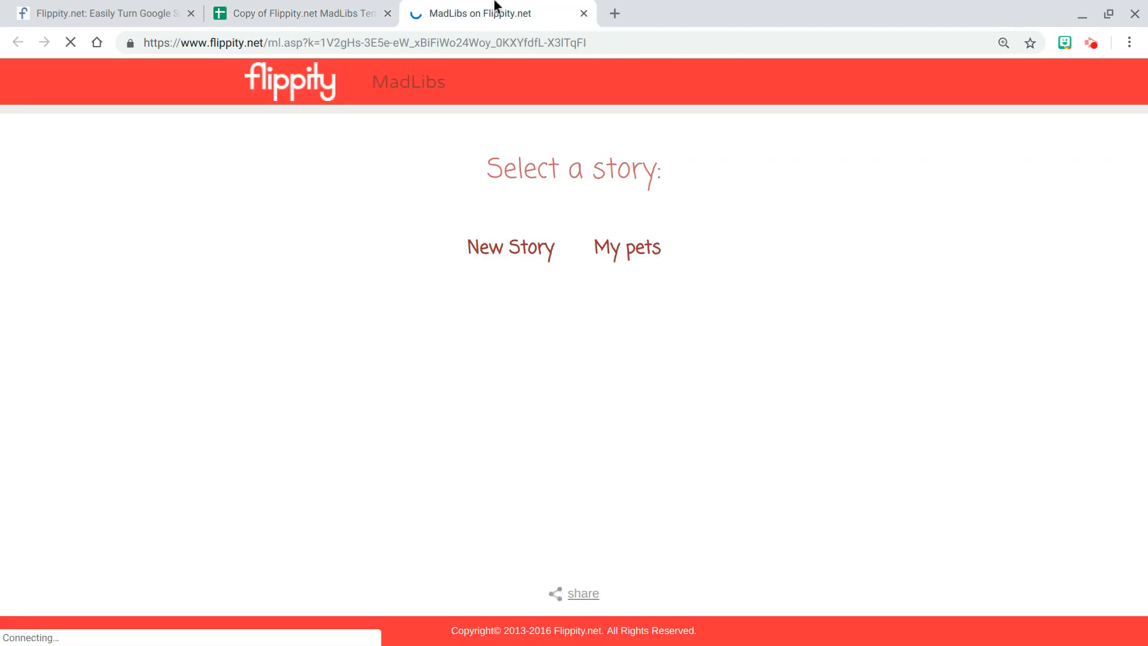